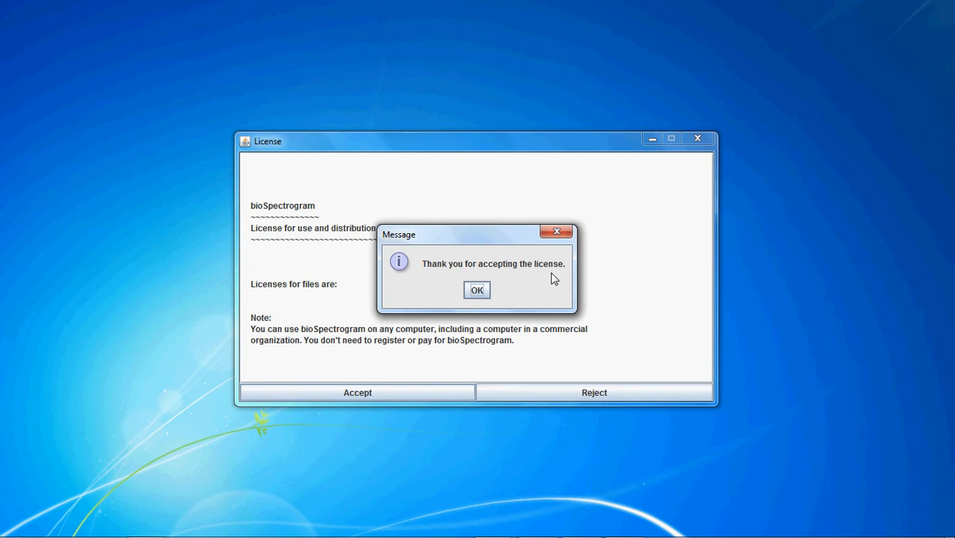
# Acknowledge the accepted licence and set the total available system RAM to 4 GB.
pyautogui.click(475, 290)
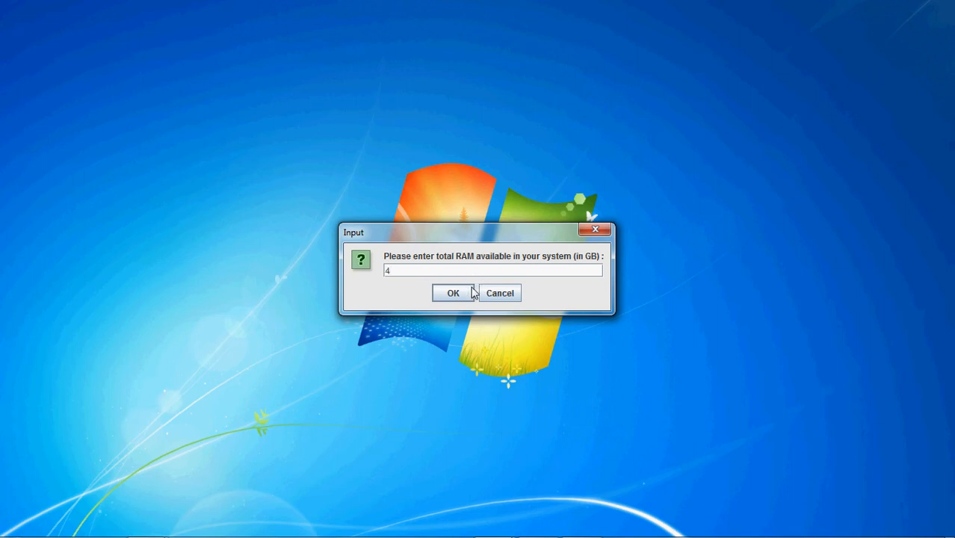
pyautogui.click(460, 291)
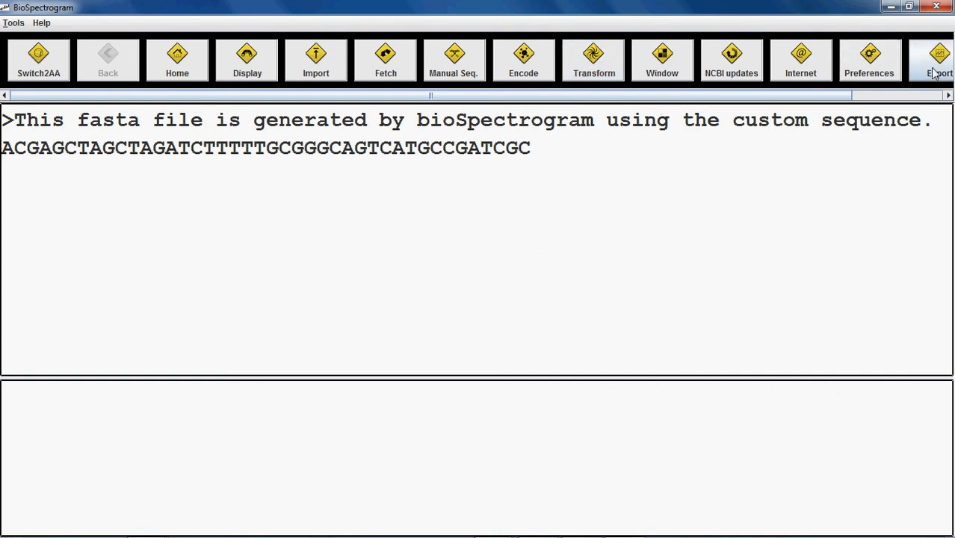
# Review the preferences without changing anything, and check whether the Internet connection is up.
pyautogui.click(905, 96)
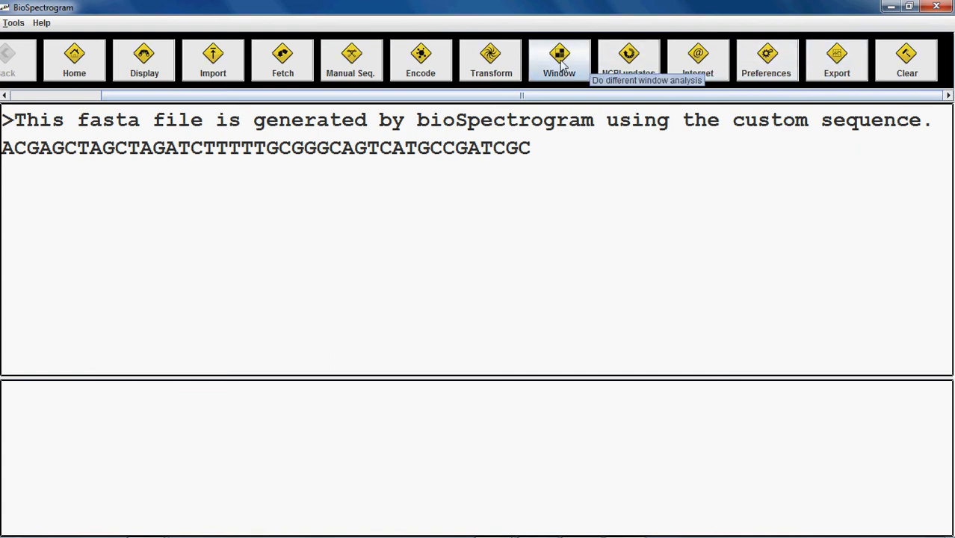
pyautogui.moveTo(525, 97); pyautogui.dragTo(429, 97)
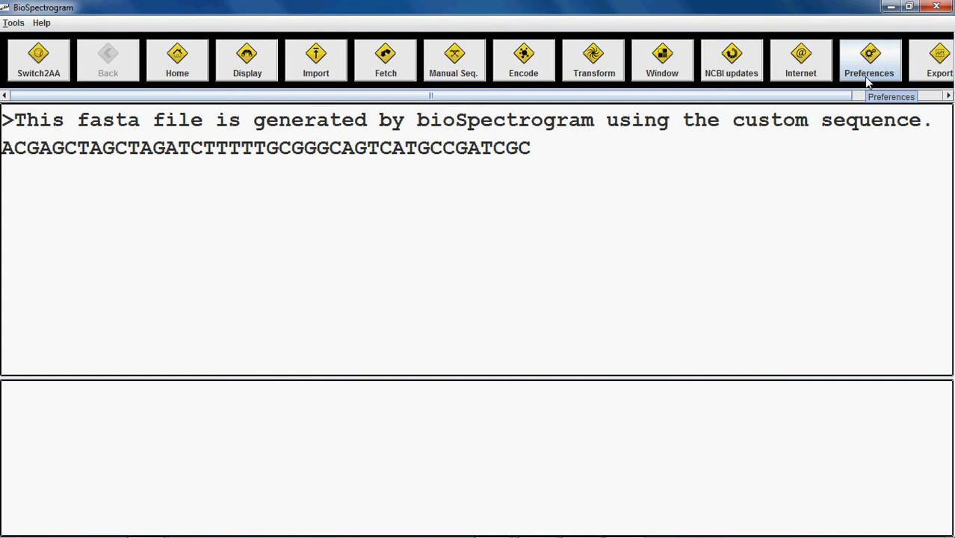
pyautogui.click(856, 96)
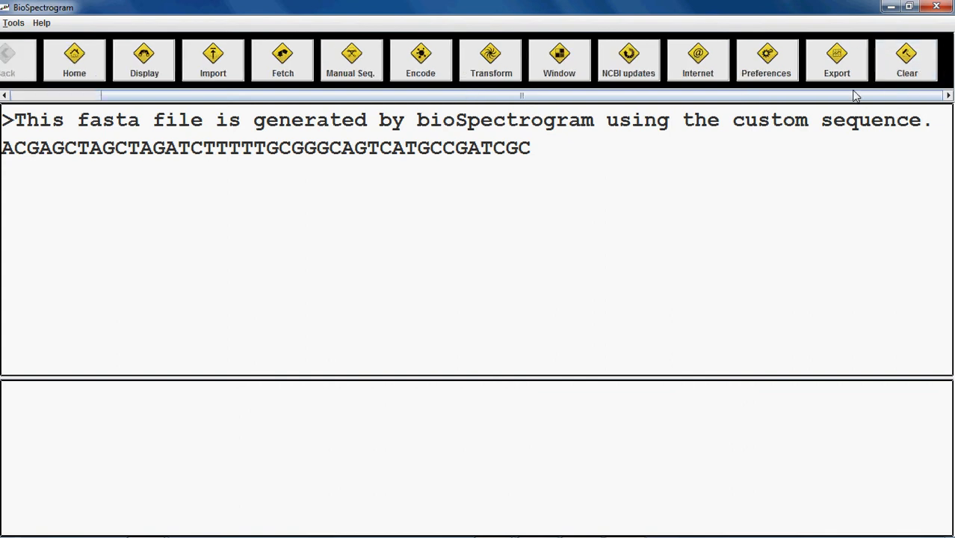
pyautogui.click(751, 71)
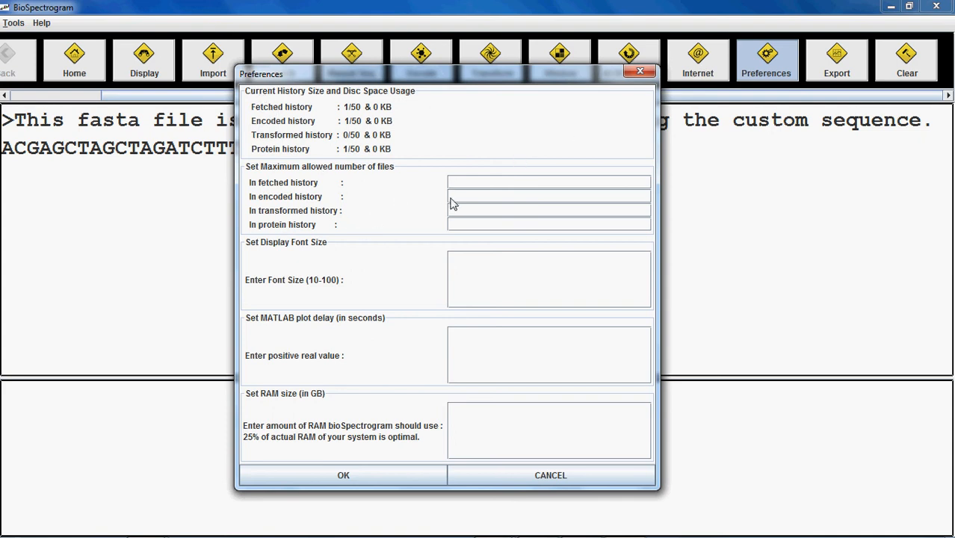
pyautogui.click(457, 476)
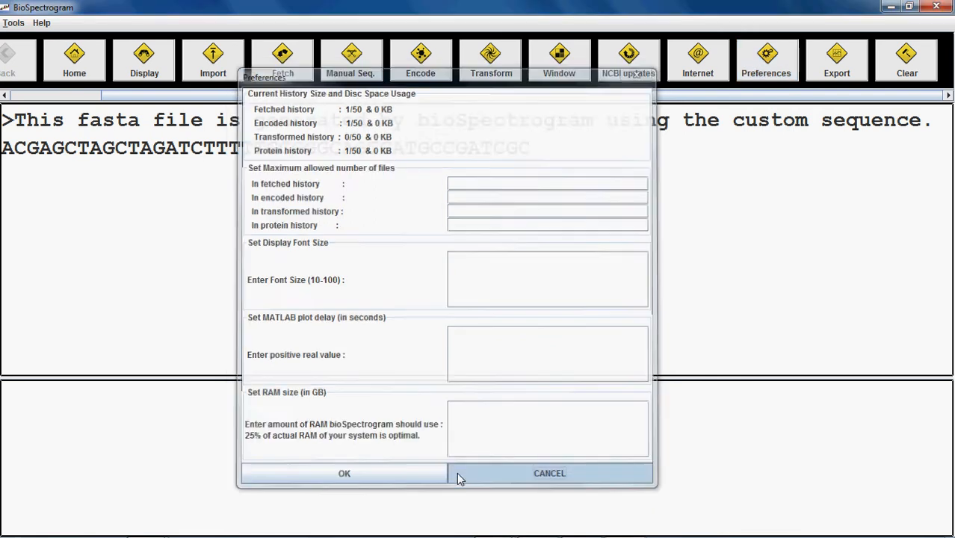
pyautogui.click(692, 61)
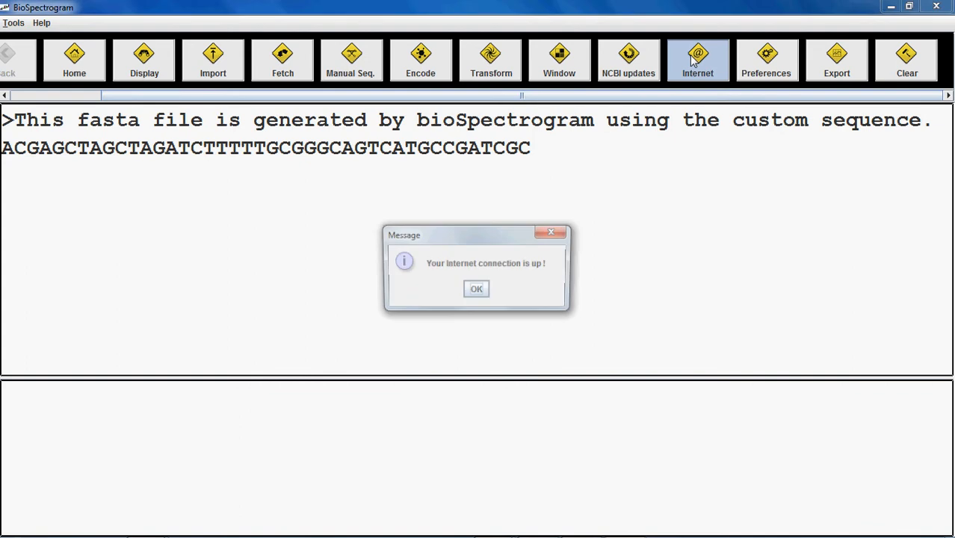
pyautogui.click(468, 291)
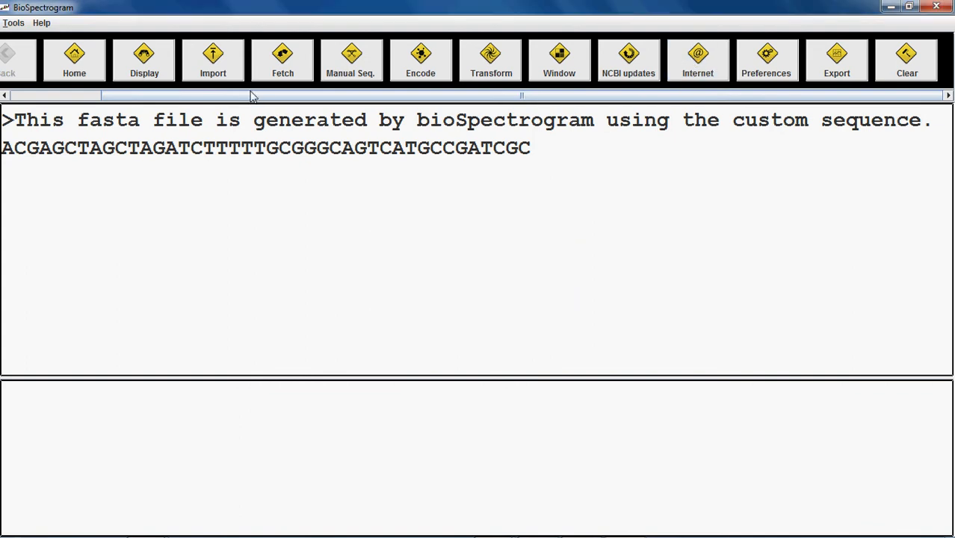
# Fetch the DNA sequence with accession number NC_001802 from the NCBI database as FASTA and GenBank files.
pyautogui.moveTo(245, 96); pyautogui.dragTo(107, 96)
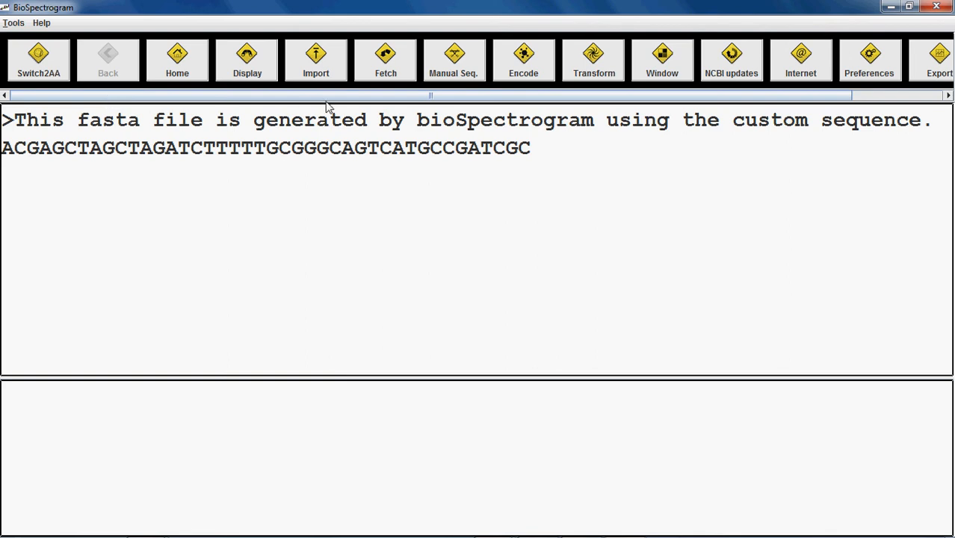
pyautogui.click(390, 85)
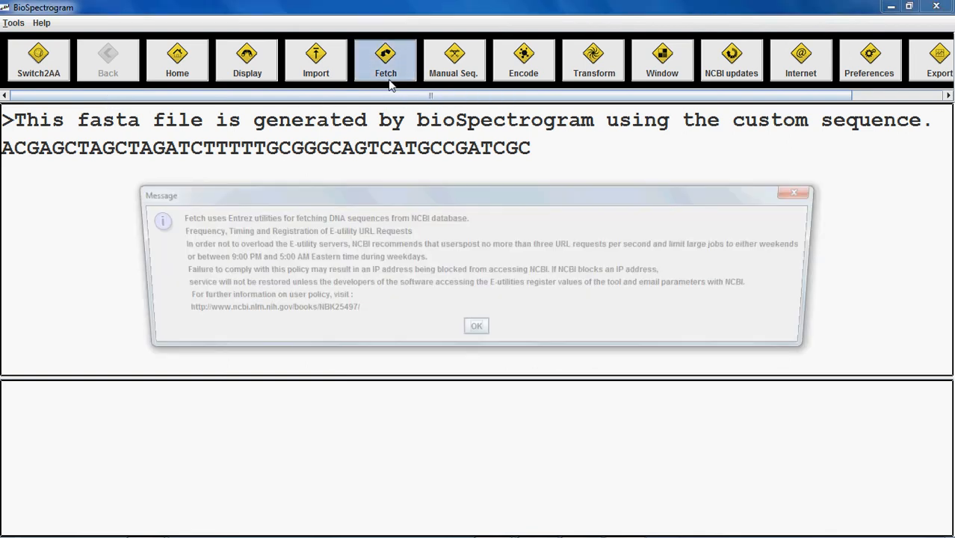
pyautogui.click(476, 333)
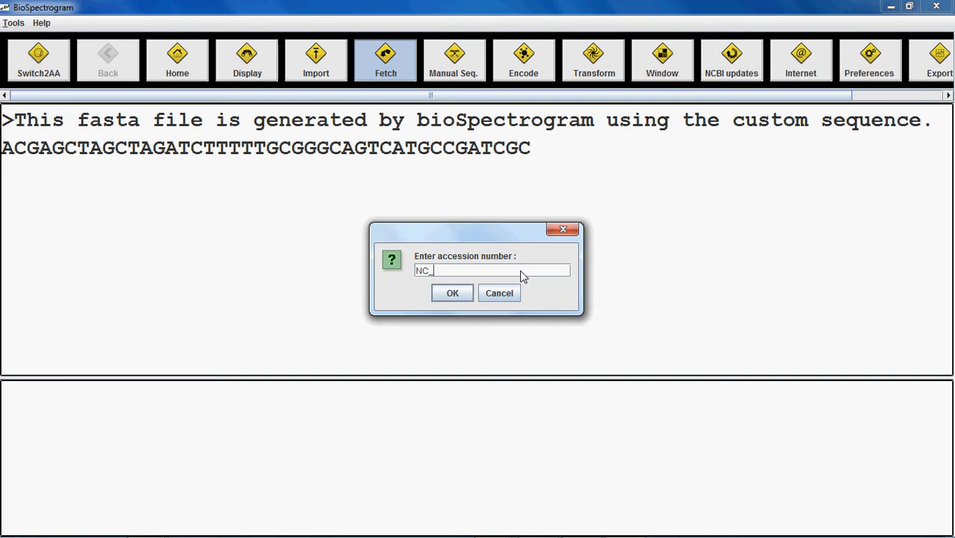
pyautogui.write('NC_001802')
pyautogui.click(456, 293)
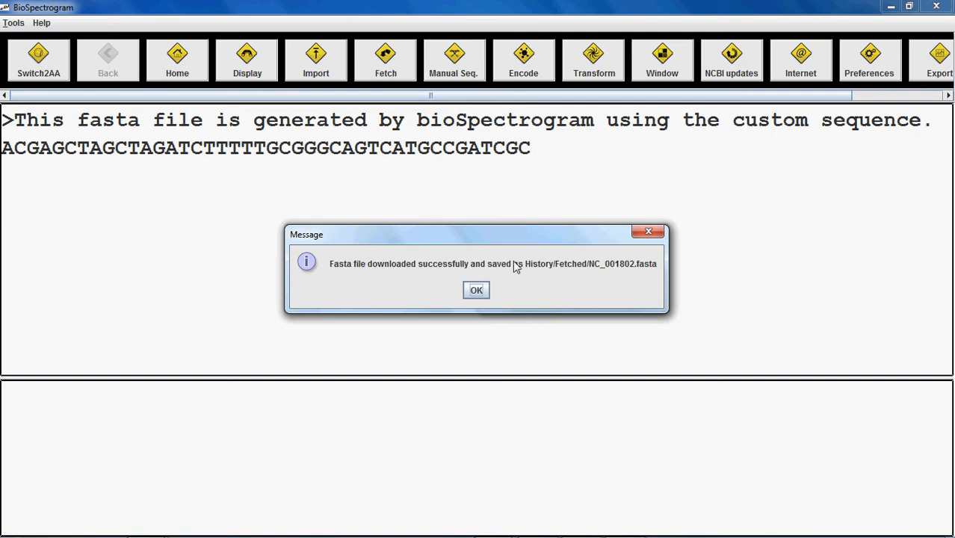
pyautogui.click(477, 291)
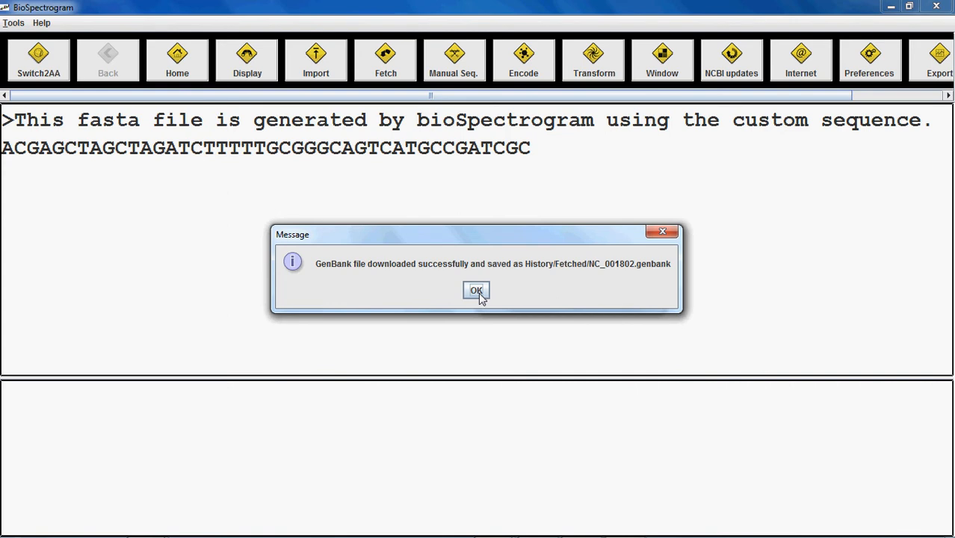
pyautogui.click(477, 291)
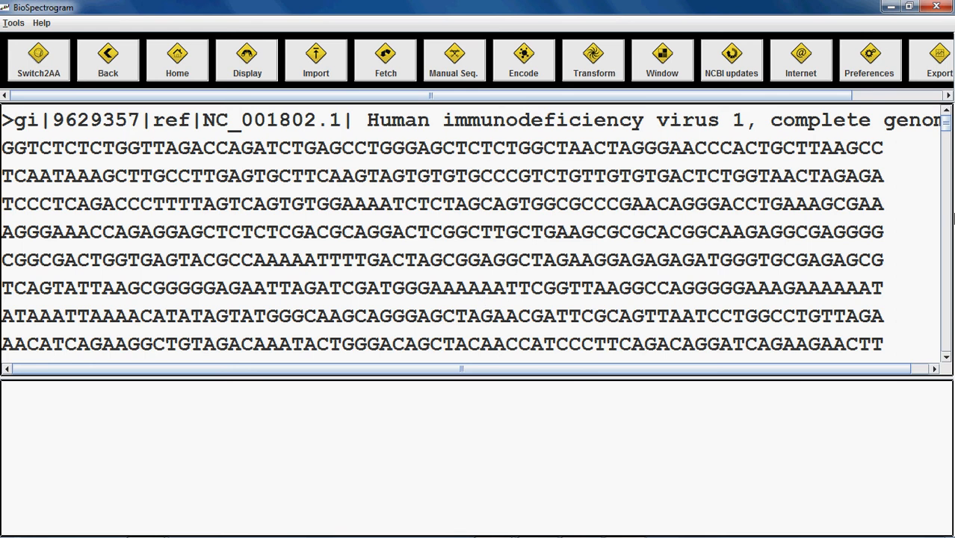
pyautogui.moveTo(946, 126); pyautogui.dragTo(944, 357)
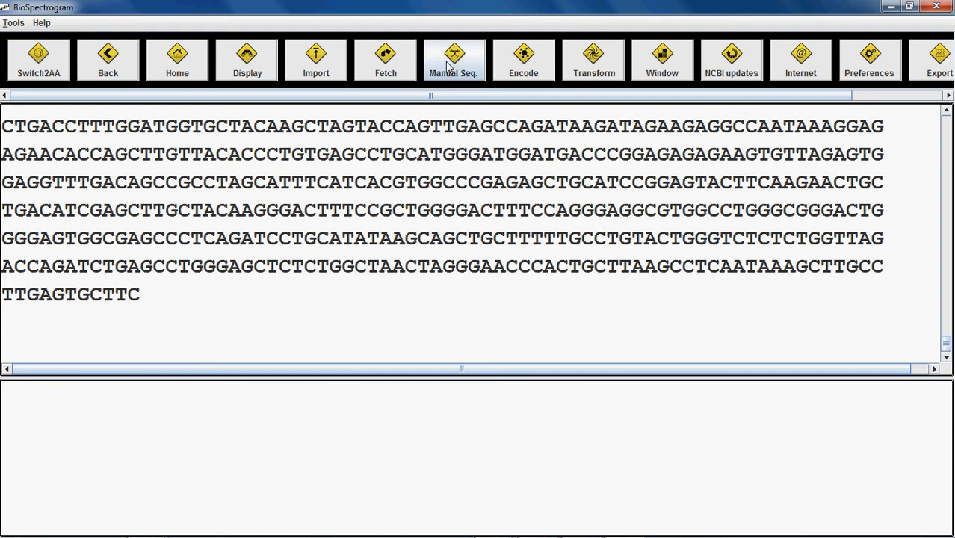
# Encode NC_001802.fasta with the Indicator Encoding scheme, using A as the character to encode.
pyautogui.click(509, 72)
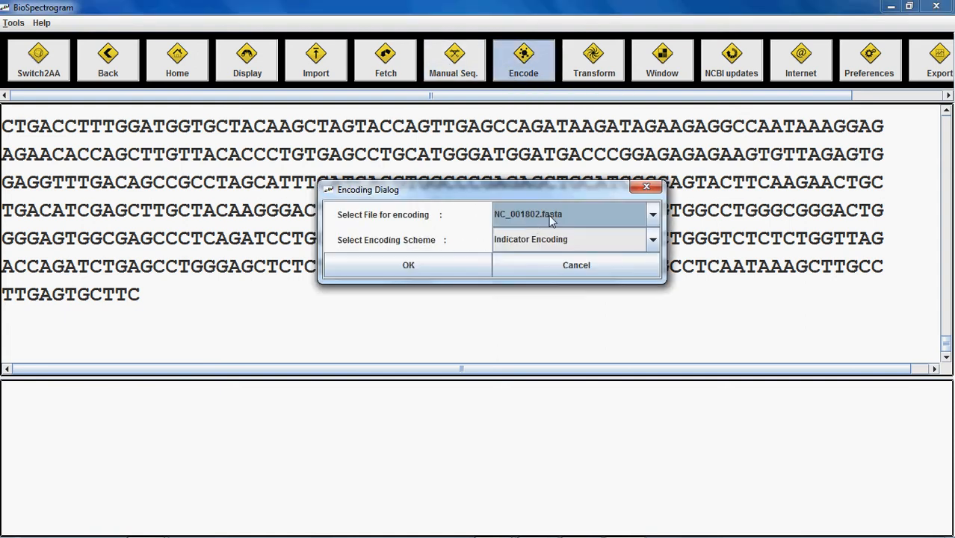
pyautogui.click(548, 216)
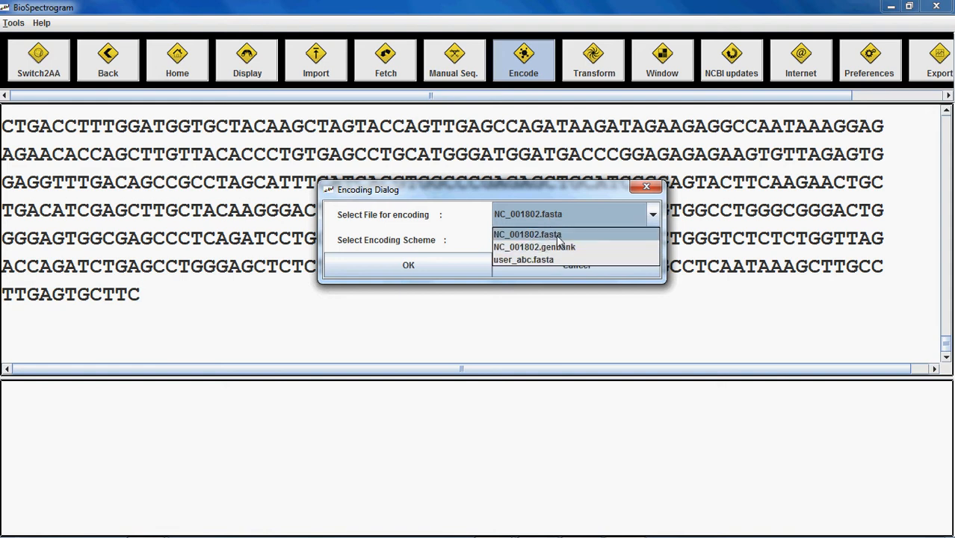
pyautogui.click(559, 239)
pyautogui.click(559, 240)
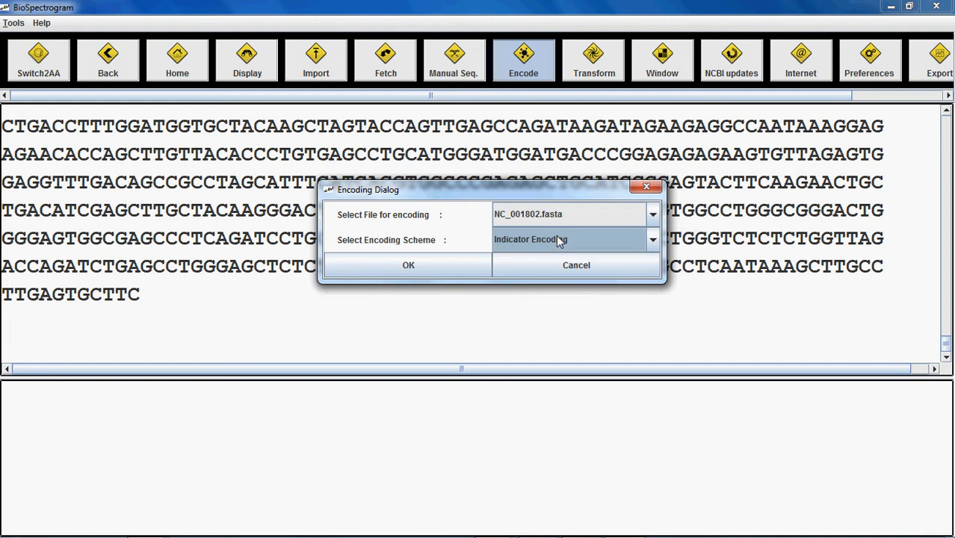
pyautogui.moveTo(653, 283)
pyautogui.mouseDown()
pyautogui.moveTo(649, 332)
pyautogui.moveTo(654, 276)
pyautogui.mouseUp()
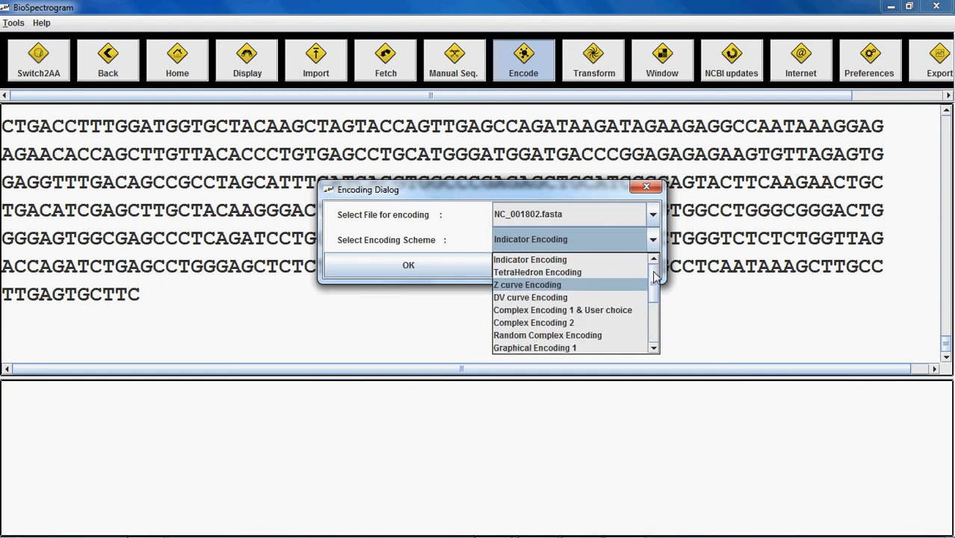
pyautogui.click(573, 259)
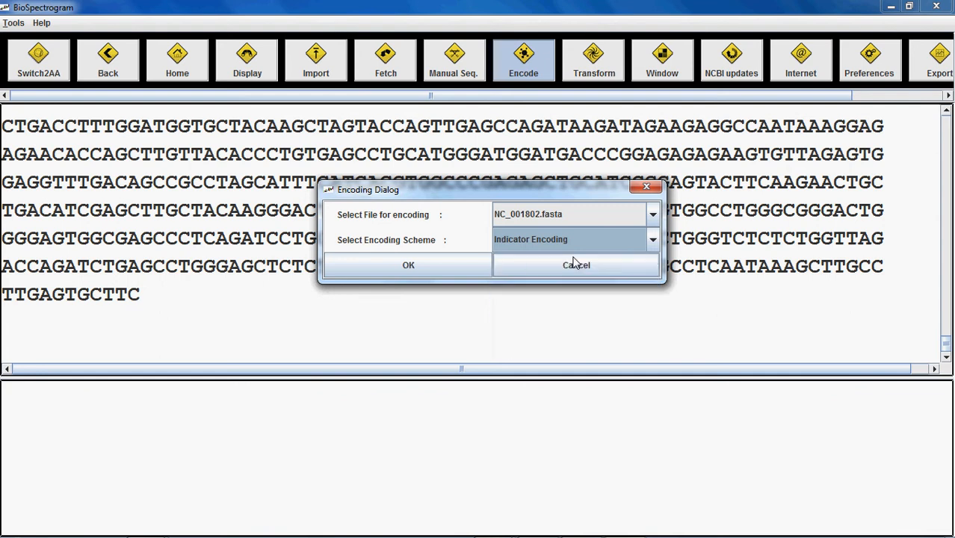
pyautogui.click(435, 269)
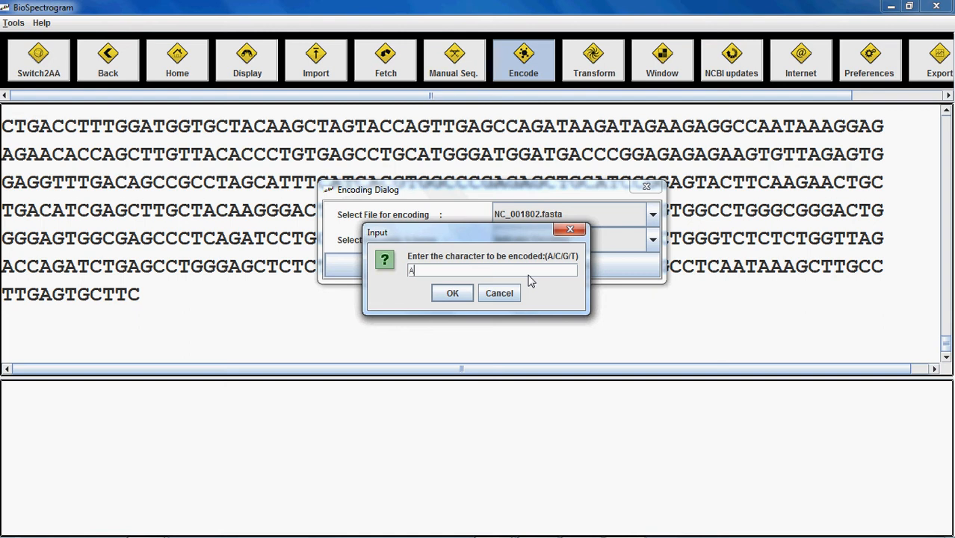
pyautogui.click(458, 293)
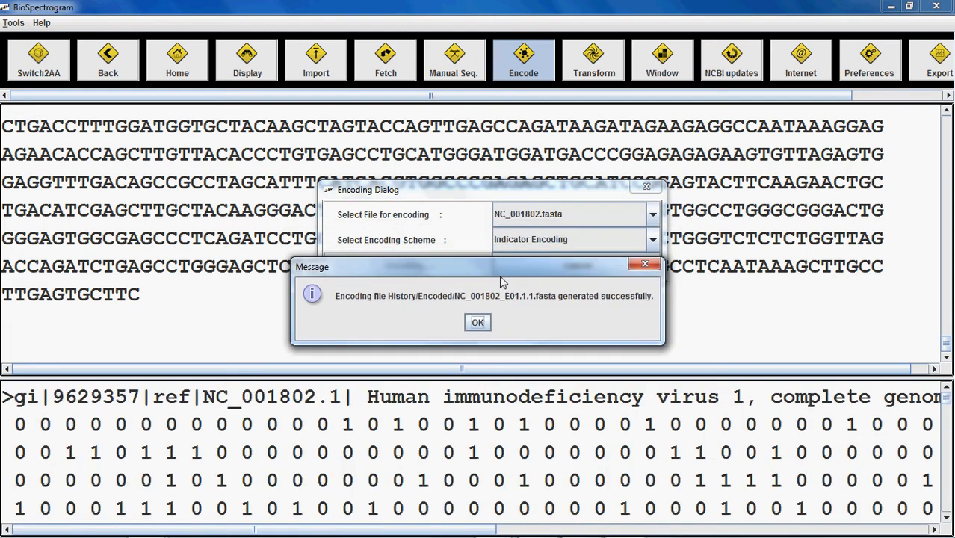
pyautogui.click(472, 336)
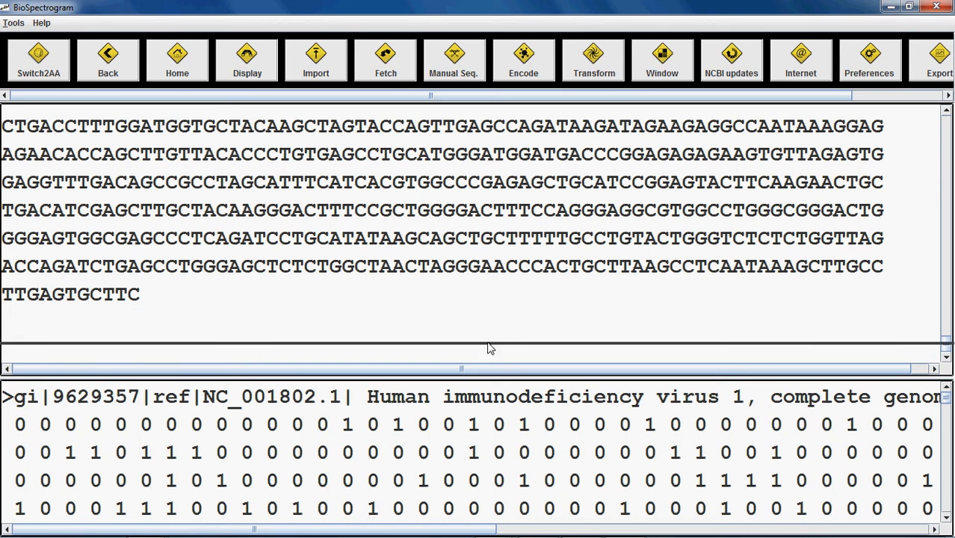
# Adjust the divider between the sequence and encoded-output panes, leaving the sequence pane slightly taller than before.
pyautogui.moveTo(489, 348); pyautogui.dragTo(517, 304)
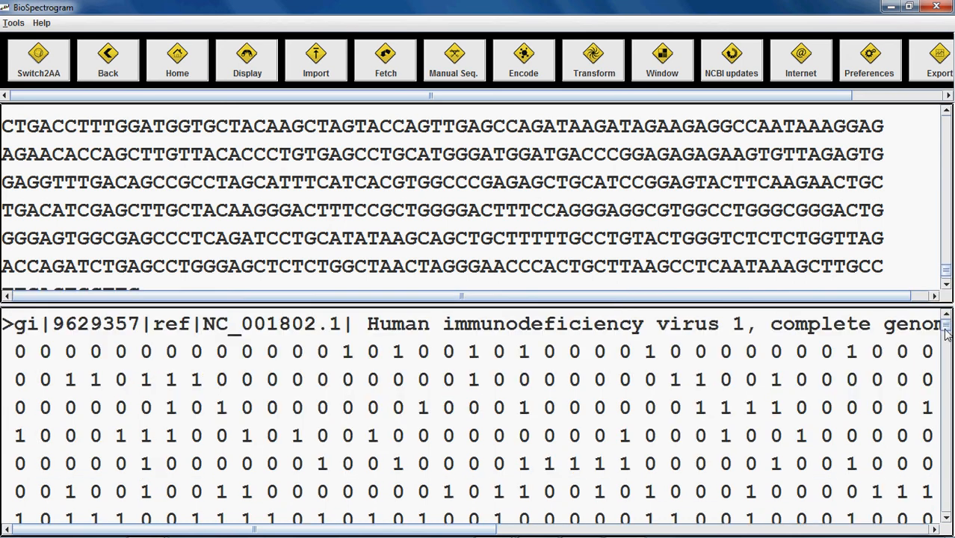
pyautogui.moveTo(946, 334)
pyautogui.mouseDown()
pyautogui.moveTo(949, 442)
pyautogui.moveTo(946, 321)
pyautogui.mouseUp()
pyautogui.moveTo(835, 309); pyautogui.dragTo(820, 383)
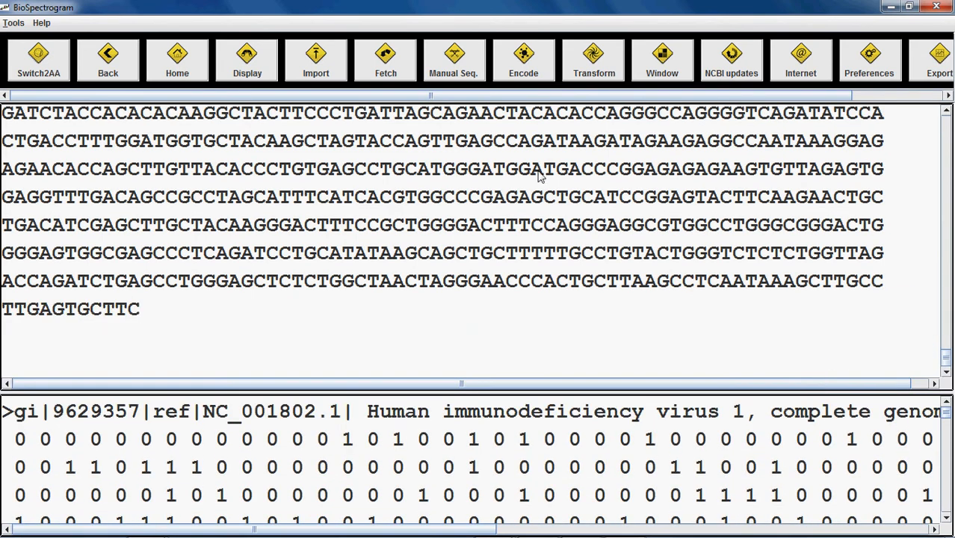
# Look at the transformation scheme options for NC_001802_E01.1.1.fasta and leave without transforming.
pyautogui.click(591, 77)
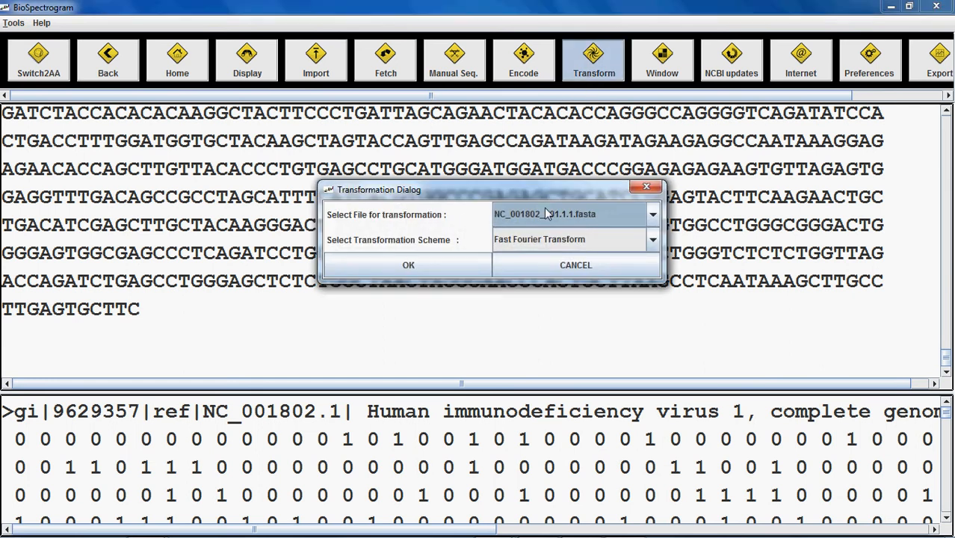
pyautogui.click(570, 239)
pyautogui.click(570, 239)
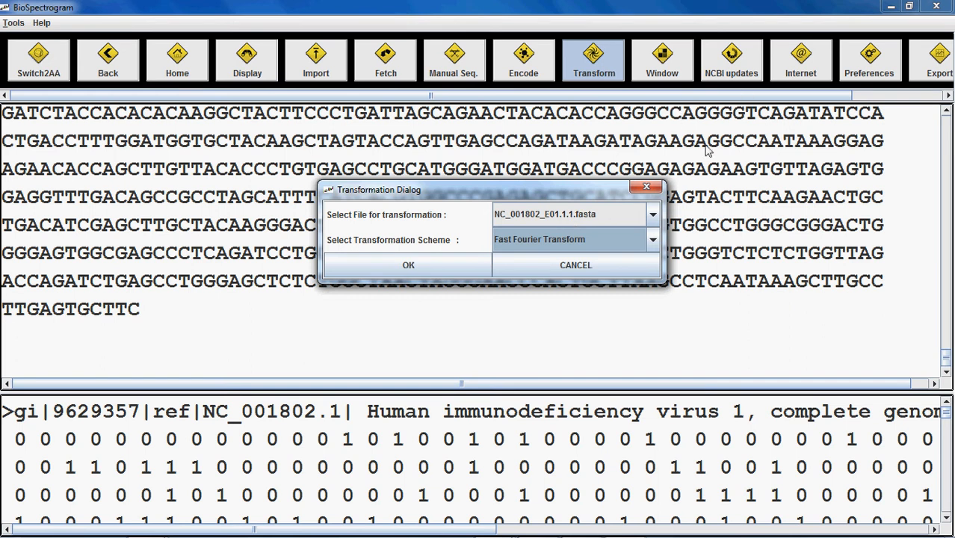
pyautogui.click(572, 265)
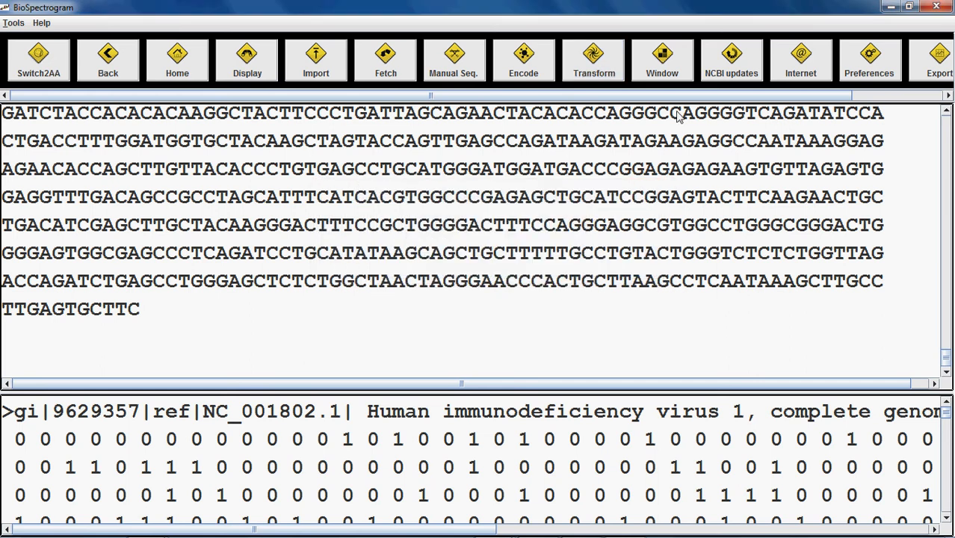
# Open the naming conventions document and examine the codes listed for the encodings and transformations.
pyautogui.moveTo(753, 93); pyautogui.dragTo(880, 96)
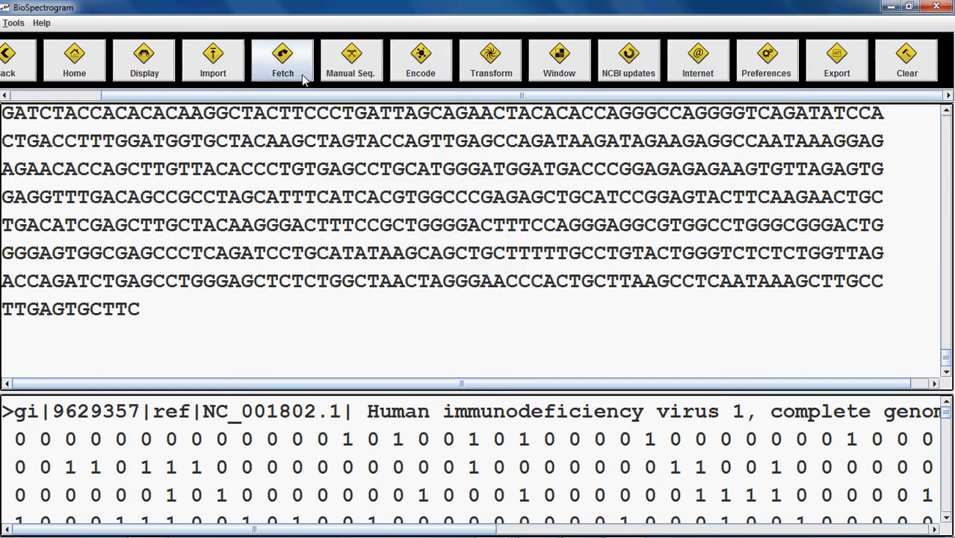
pyautogui.click(41, 24)
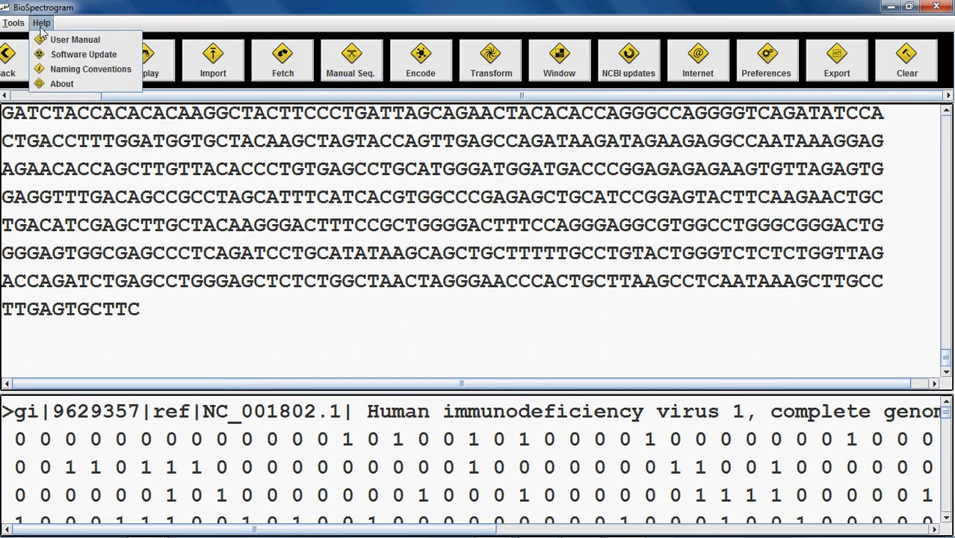
pyautogui.click(89, 70)
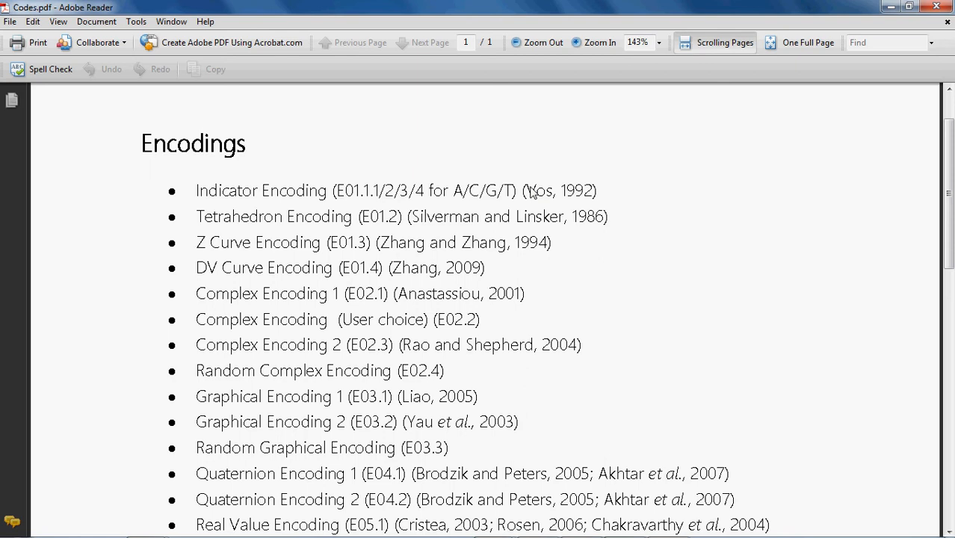
pyautogui.scroll(-10, 531, 188)
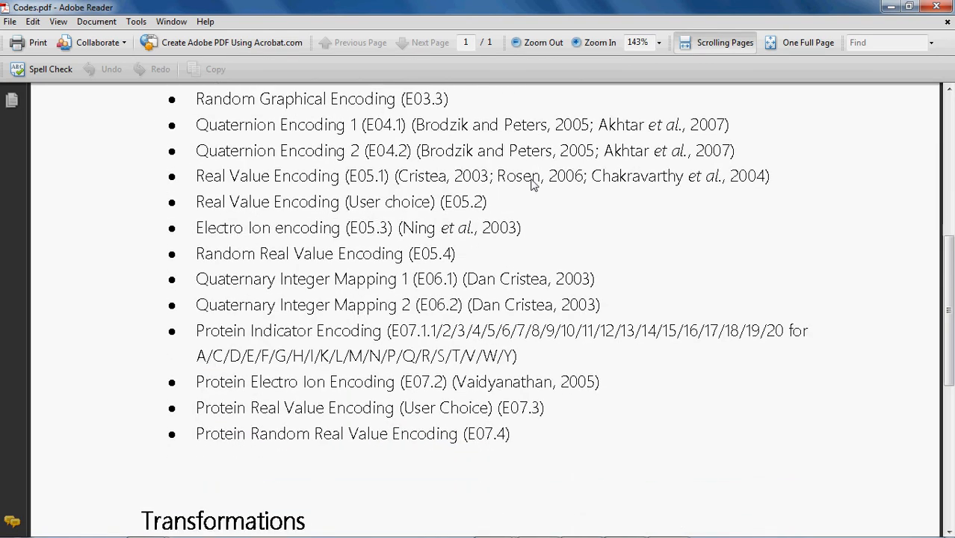
pyautogui.scroll(-12, 531, 185)
pyautogui.scroll(8, 531, 185)
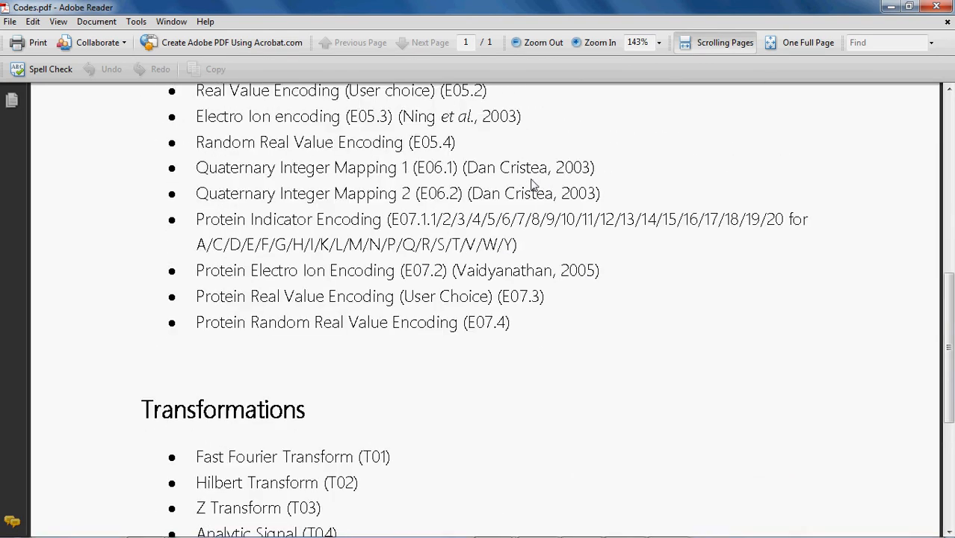
pyautogui.scroll(-8, 533, 185)
pyautogui.scroll(12, 532, 184)
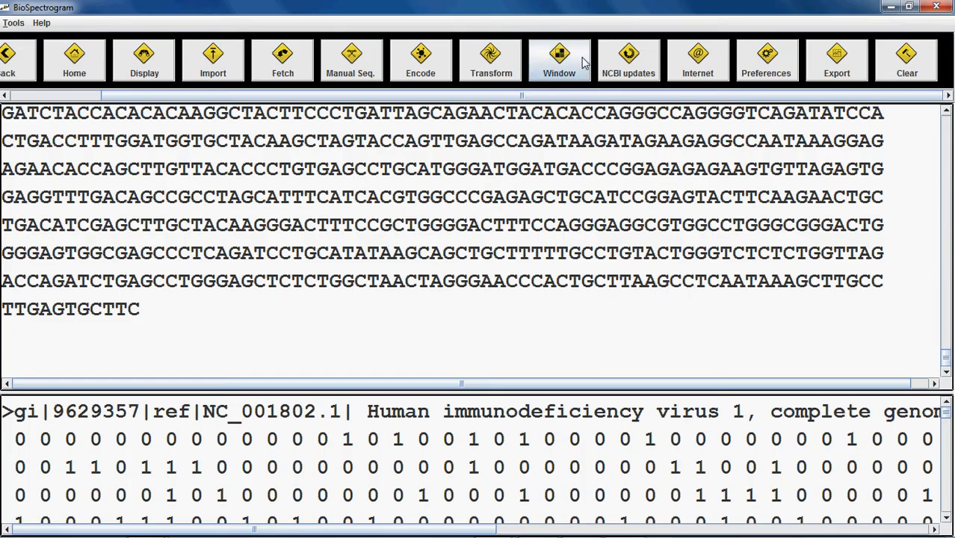
# Transform NC_001802_E01.1.1.fasta with the Fast Fourier Transform scheme and look through the encoded and transformed values.
pyautogui.click(486, 71)
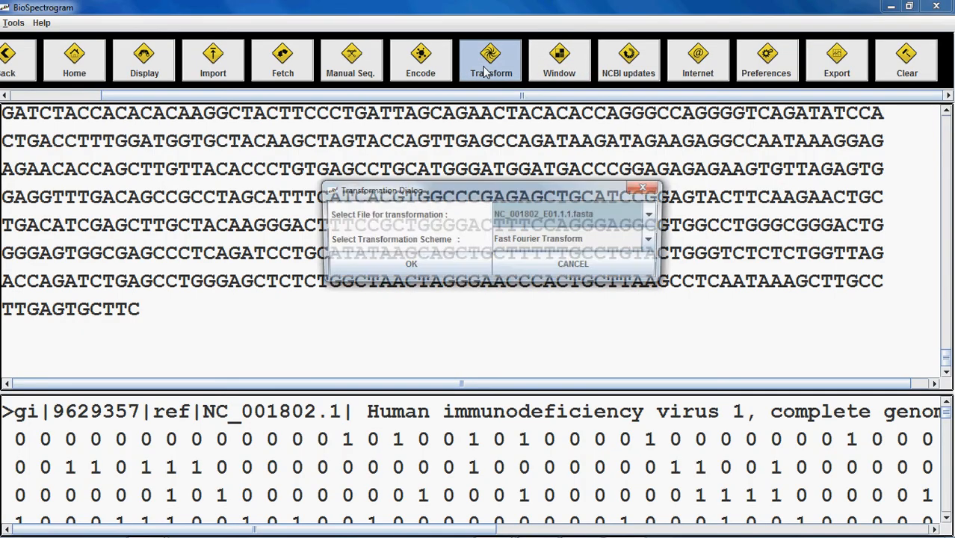
pyautogui.click(549, 240)
pyautogui.click(549, 240)
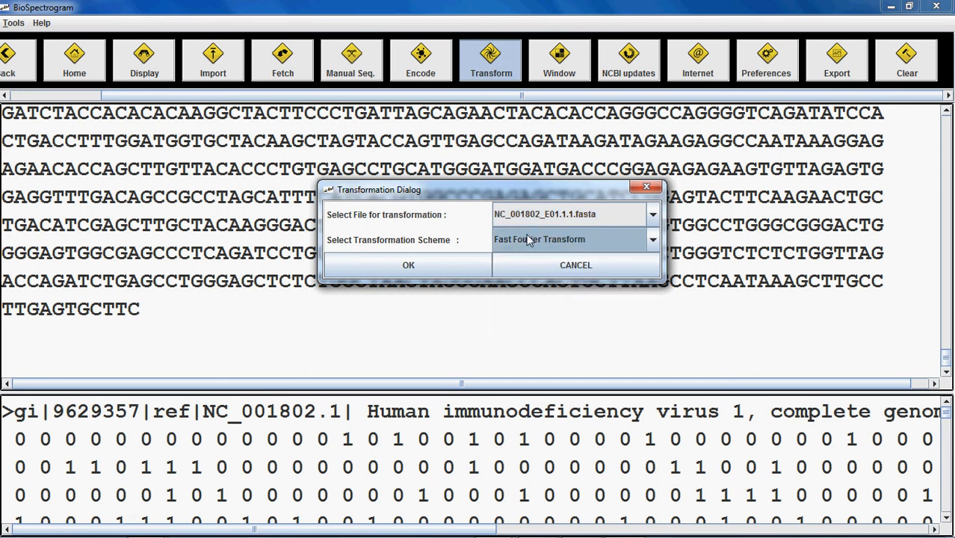
pyautogui.click(433, 262)
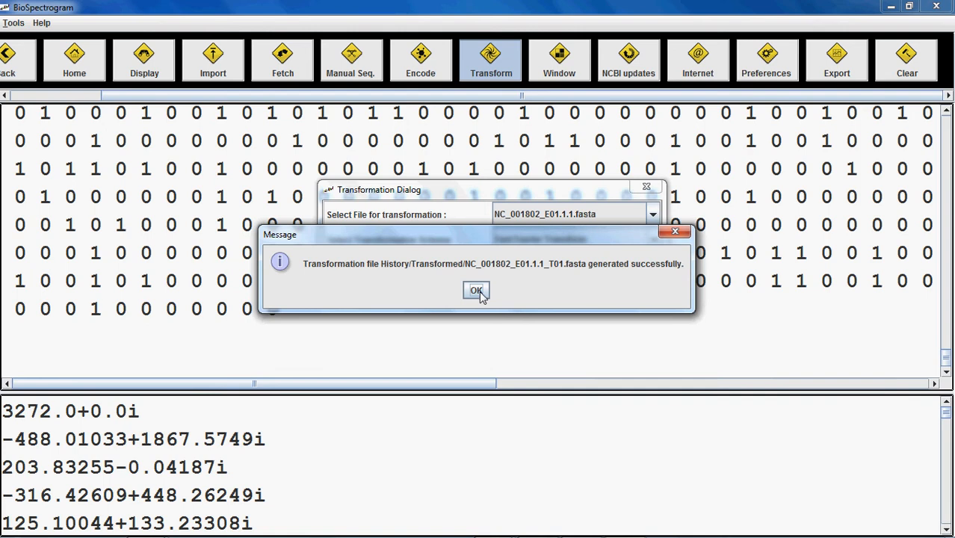
pyautogui.click(478, 292)
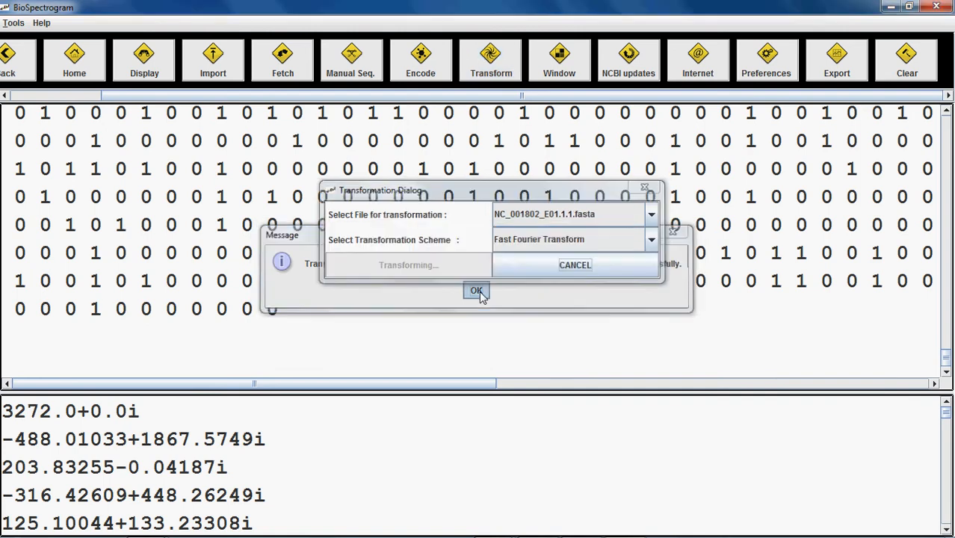
pyautogui.scroll(15, 480, 298)
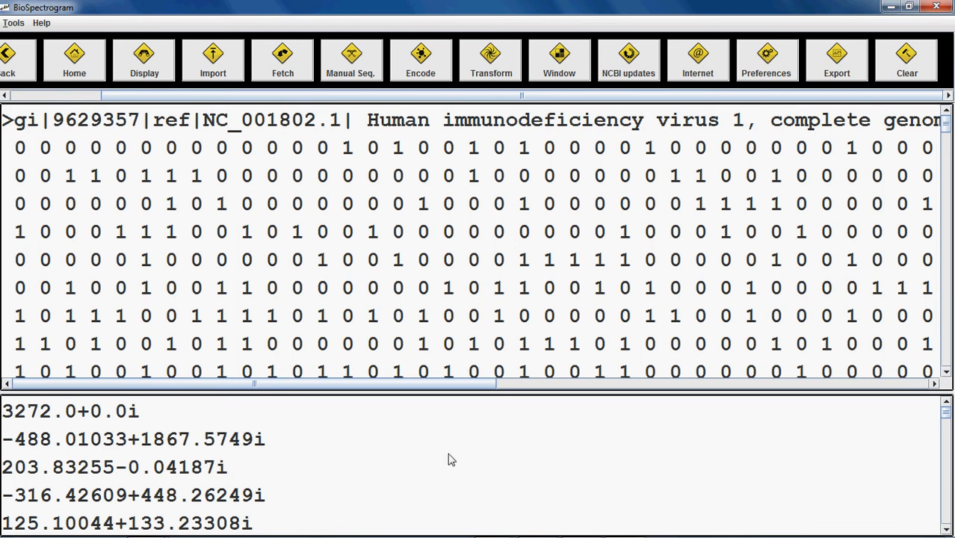
pyautogui.scroll(-10, 450, 458)
pyautogui.scroll(-5, 450, 459)
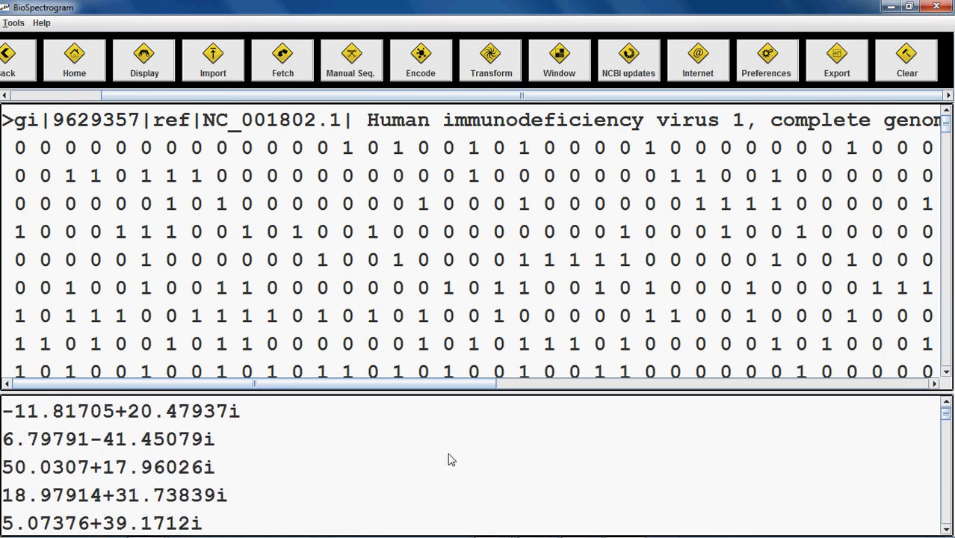
pyautogui.scroll(5, 450, 458)
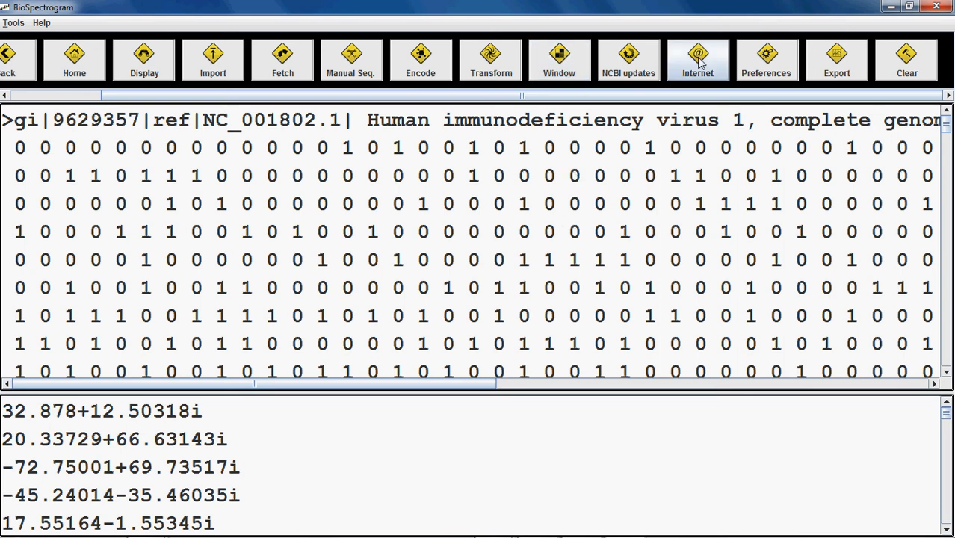
# Export the transformed file NC_001802_E01.1.1_T01.fasta to MATLAB.
pyautogui.click(827, 77)
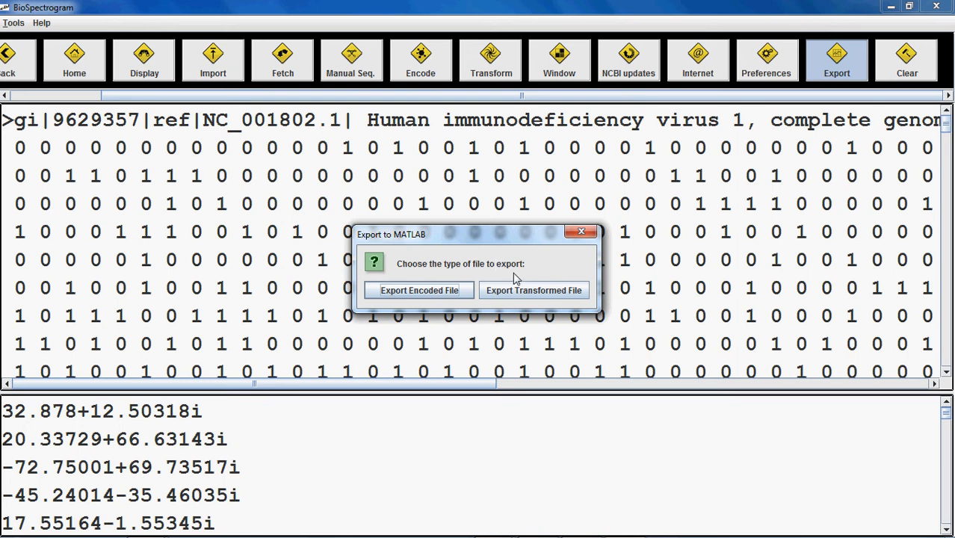
pyautogui.click(525, 292)
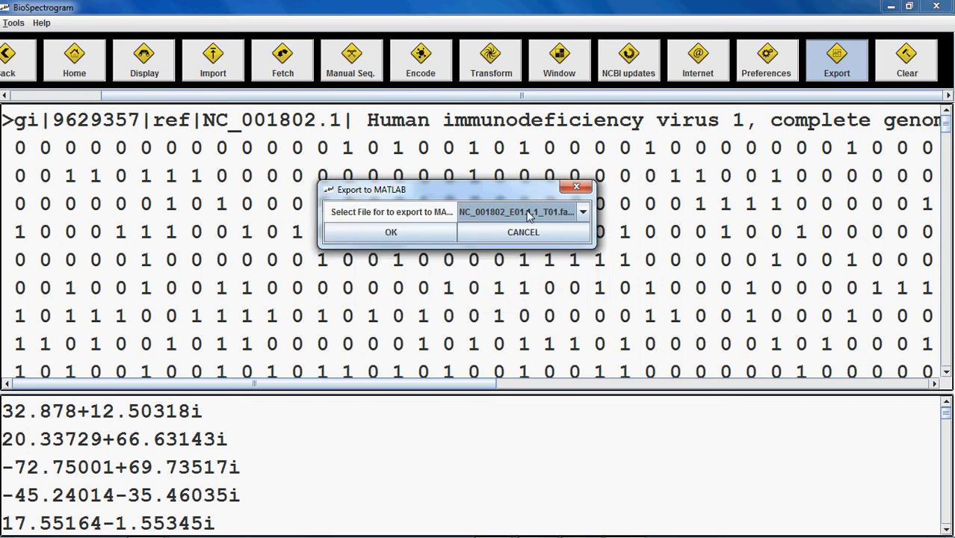
pyautogui.click(383, 231)
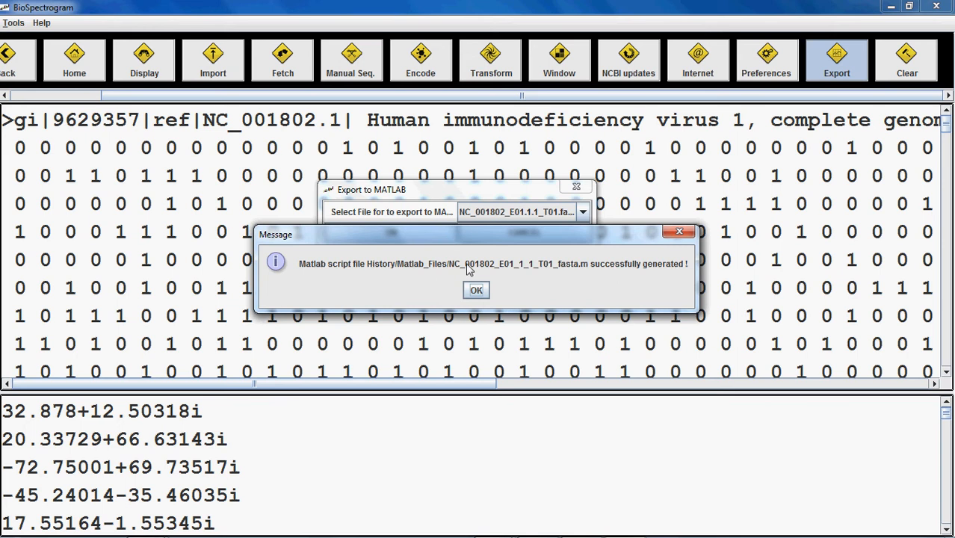
pyautogui.click(476, 291)
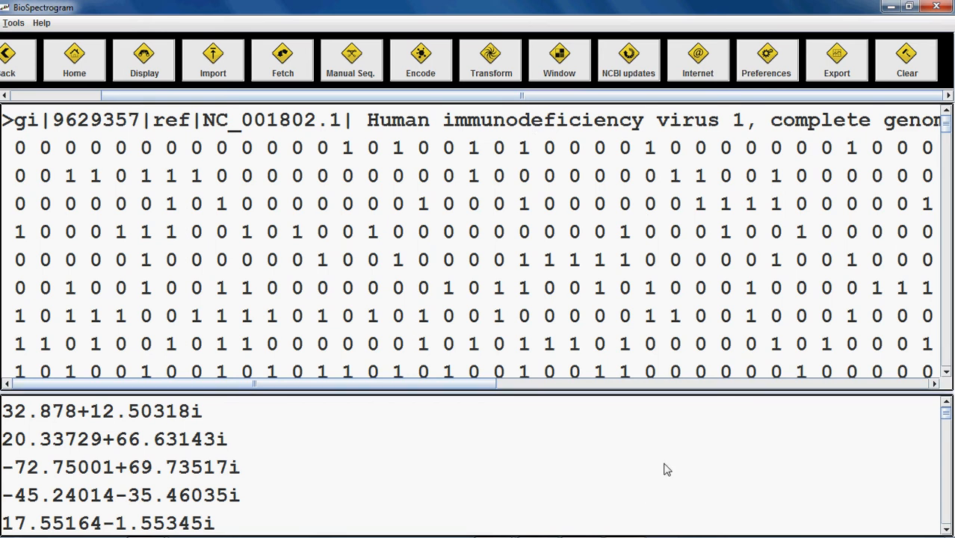
pyautogui.moveTo(657, 536)
pyautogui.click(554, 532)
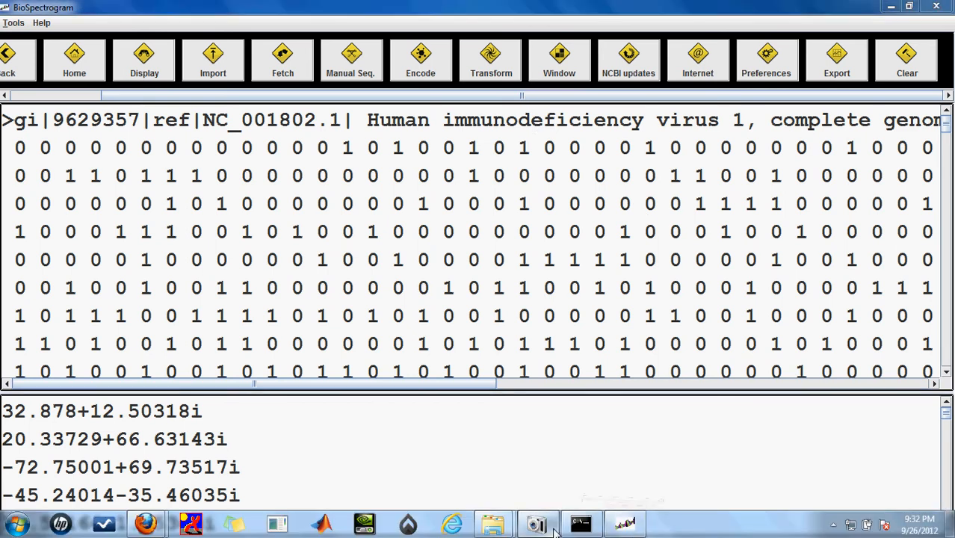
pyautogui.click(835, 498)
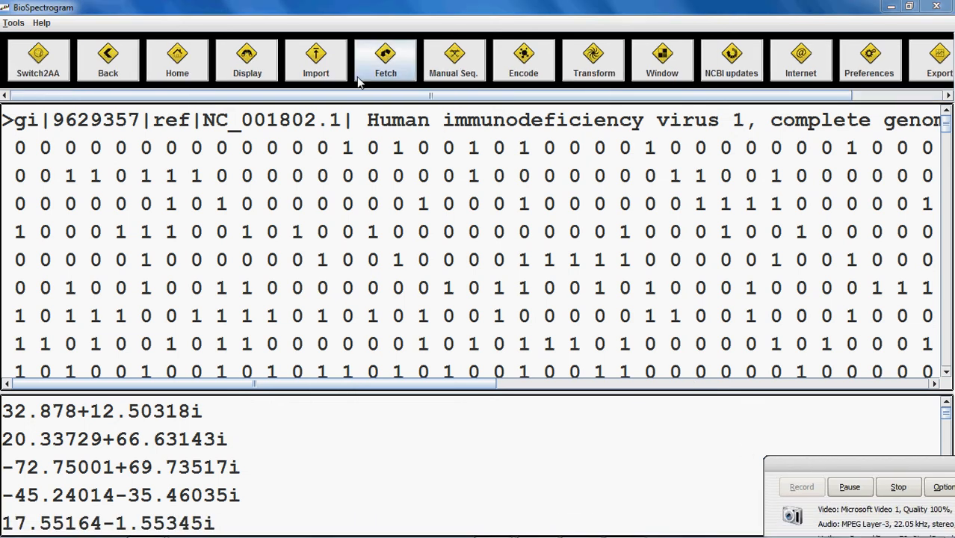
# Display the fetched NC_001802.genbank file from History and look through its record.
pyautogui.click(254, 63)
pyautogui.click(499, 213)
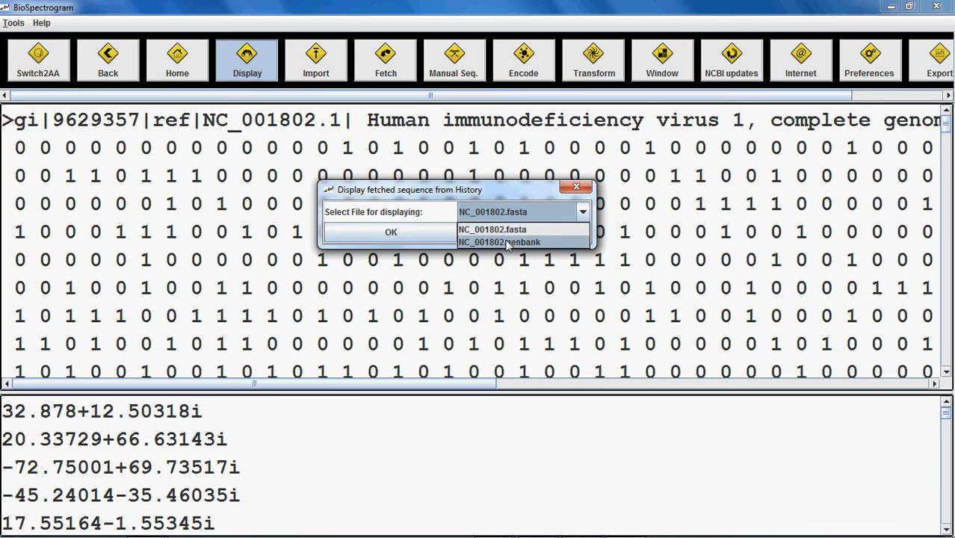
pyautogui.click(507, 243)
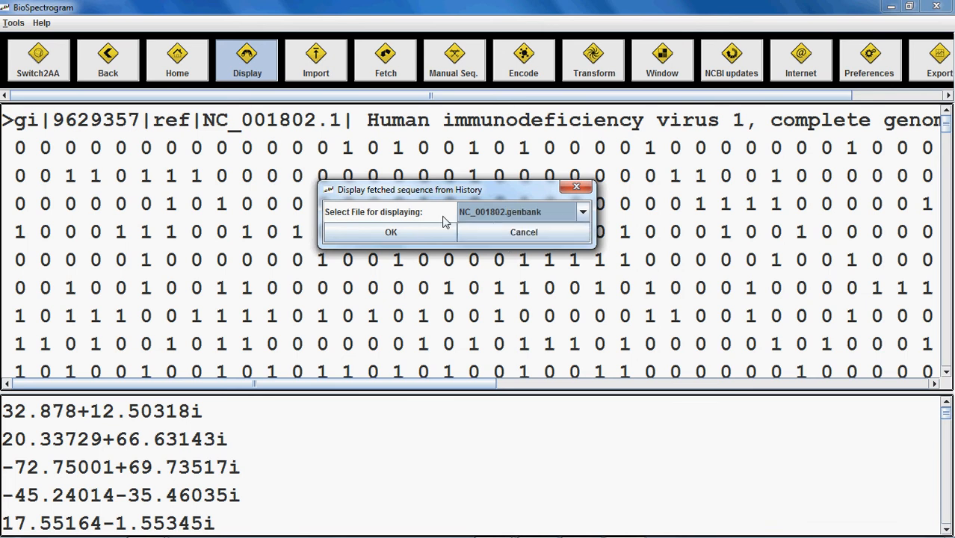
pyautogui.click(418, 233)
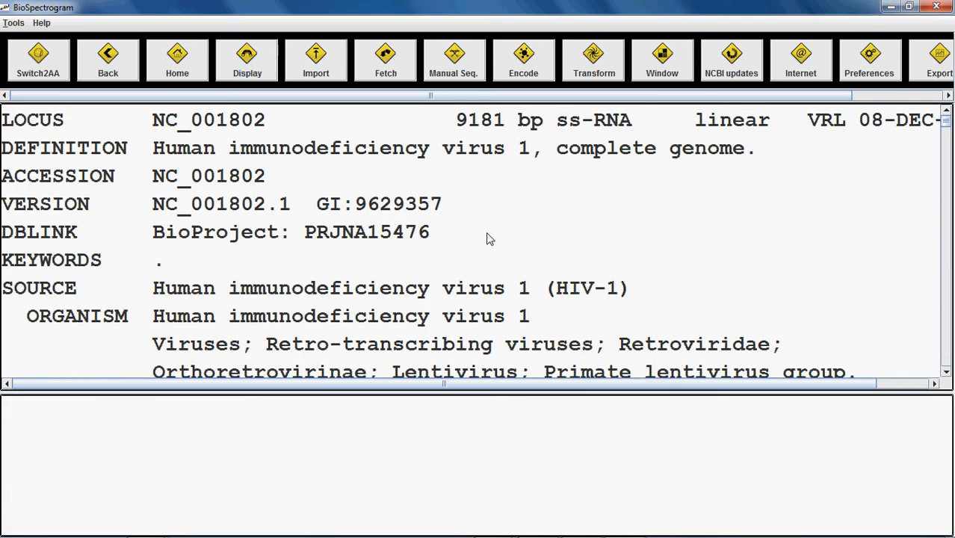
pyautogui.scroll(-5, 487, 238)
pyautogui.scroll(-20, 487, 238)
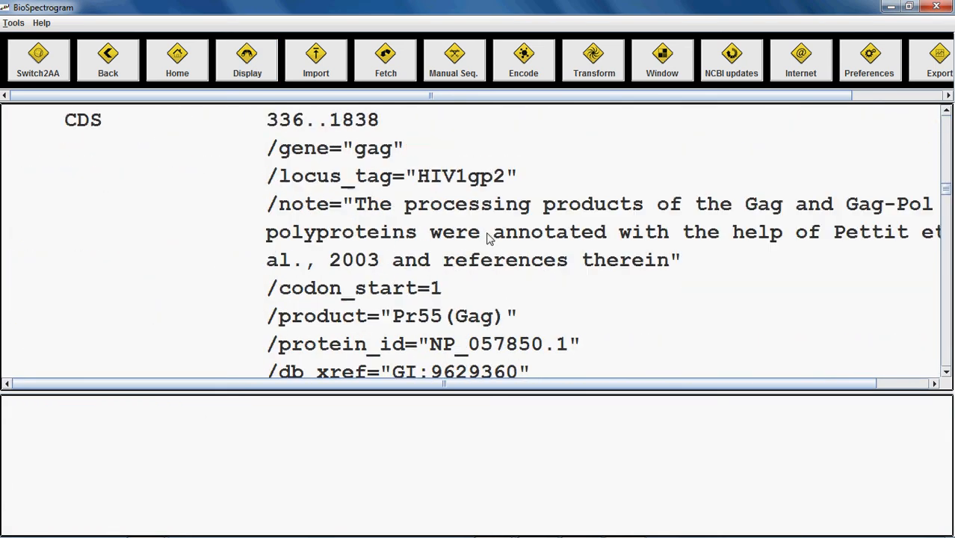
pyautogui.scroll(20, 399, 207)
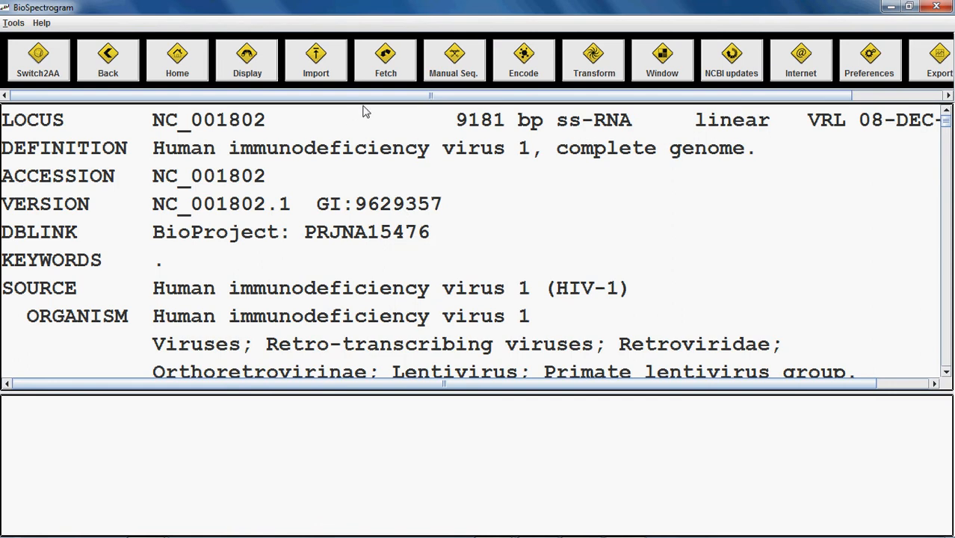
# Import user_abc.fasta from the History folder.
pyautogui.click(316, 53)
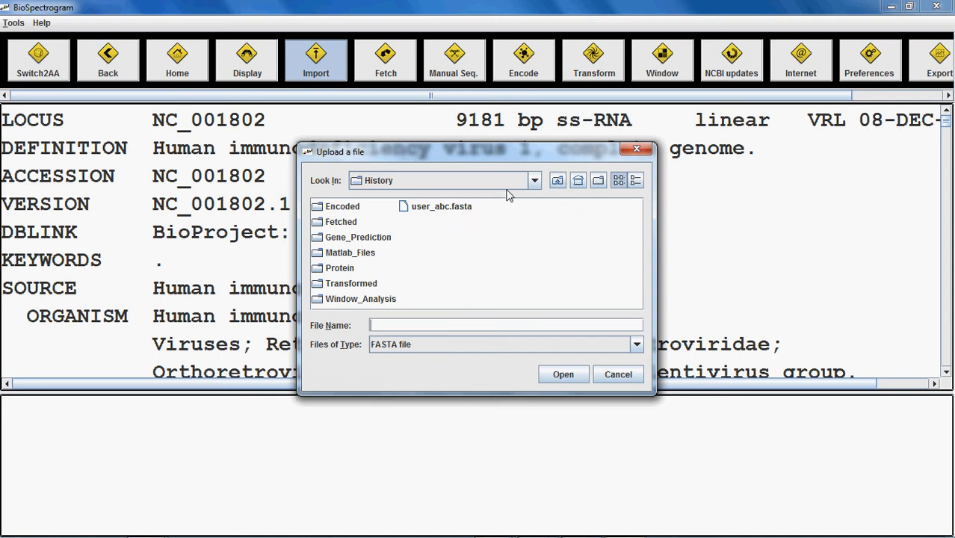
pyautogui.click(448, 207)
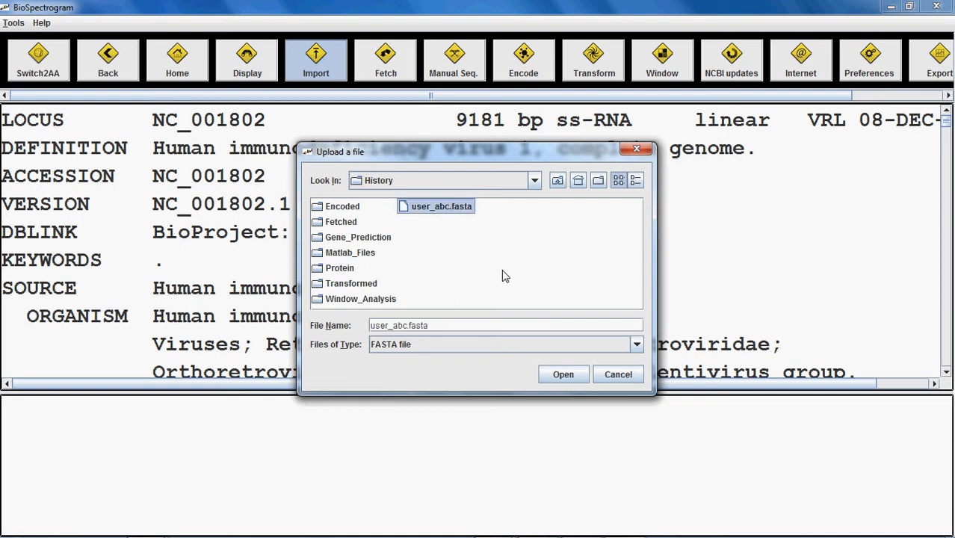
pyautogui.click(563, 375)
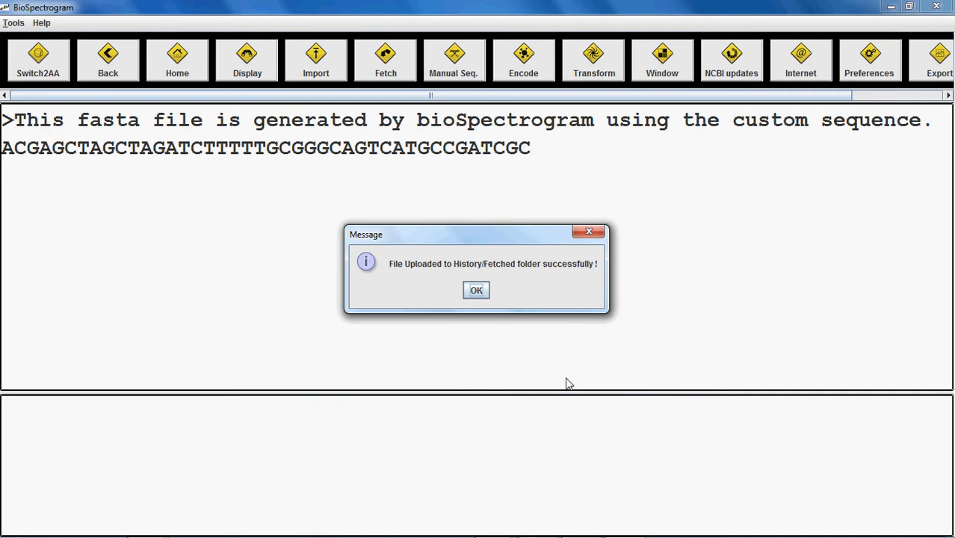
pyautogui.click(479, 292)
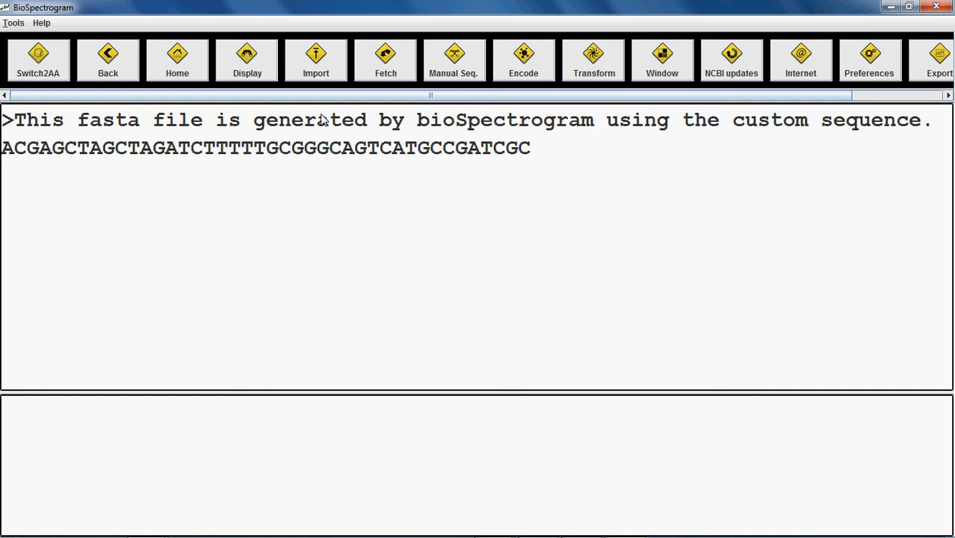
# Create a manual sequence from the copied portion TAGCTAGATCTTTTTGCGGGCAGTCATGCCGATCGC of the displayed sequence, naming the file test.
pyautogui.click(463, 68)
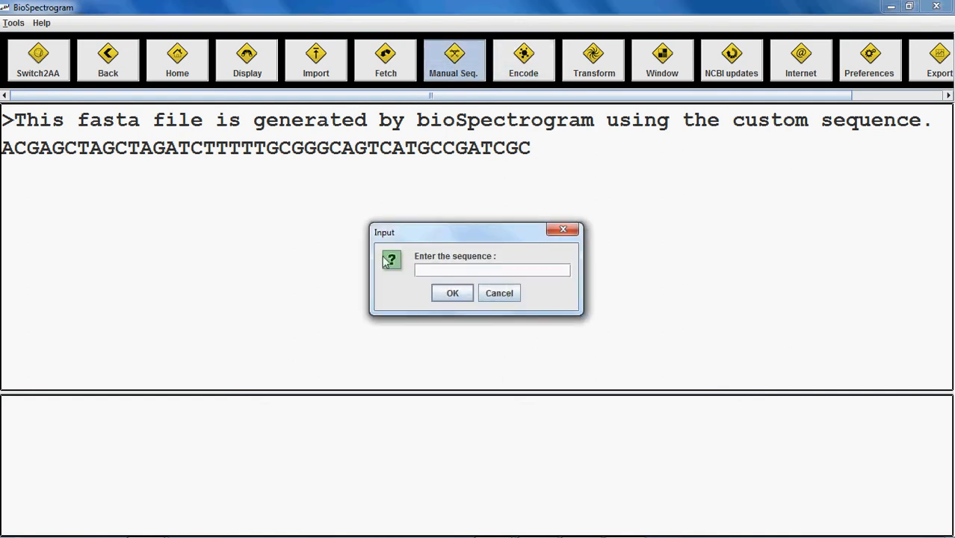
pyautogui.click(499, 293)
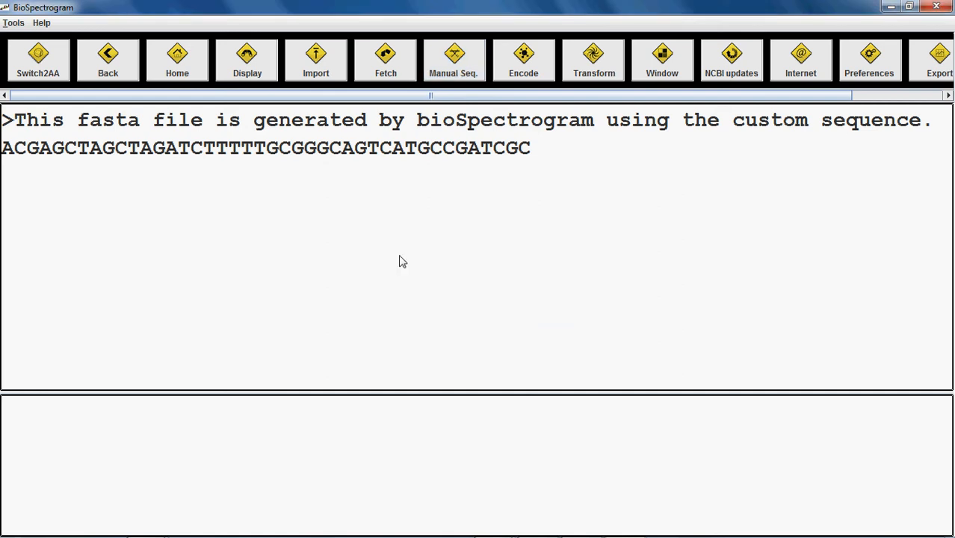
pyautogui.moveTo(90, 149); pyautogui.dragTo(381, 188)
pyautogui.hotkey('ctrl', 'c')
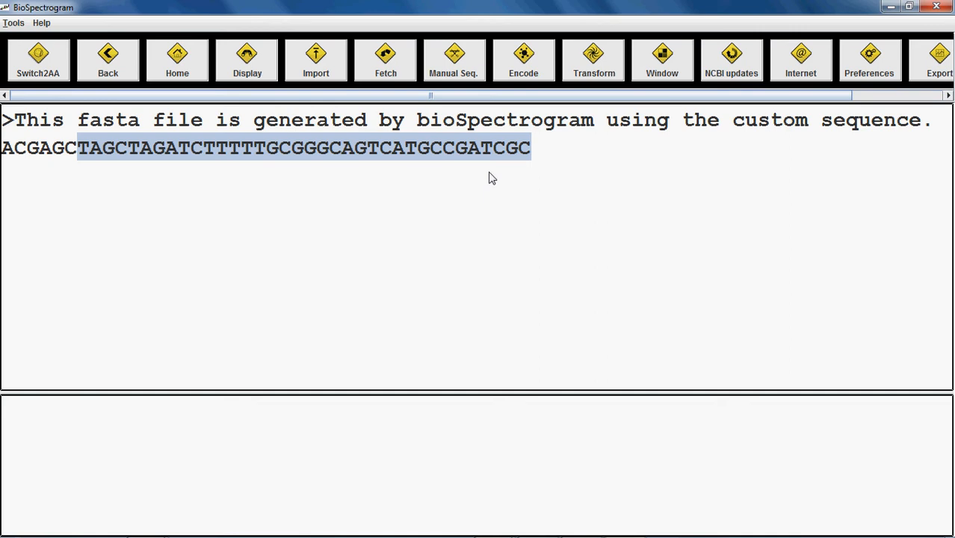
pyautogui.click(452, 60)
pyautogui.hotkey('ctrl', 'v')
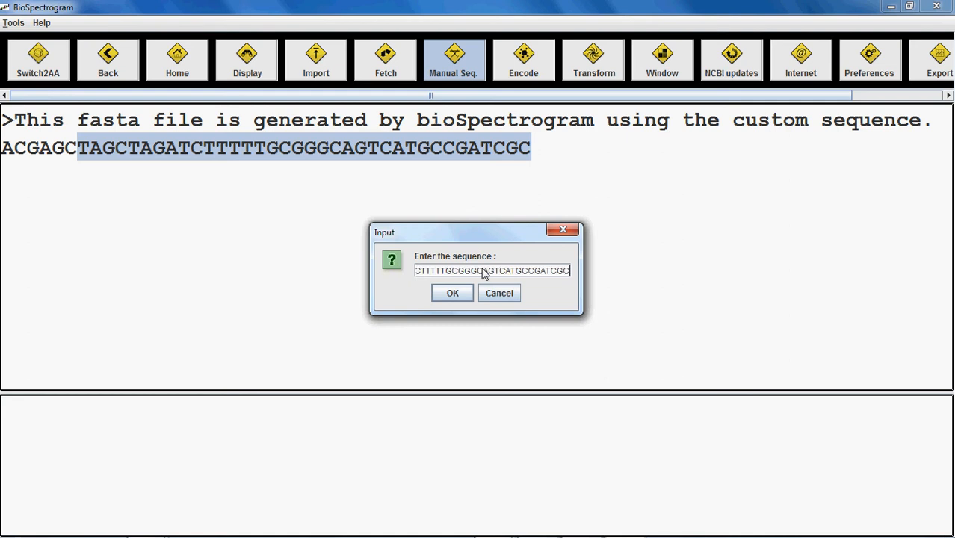
pyautogui.click(452, 292)
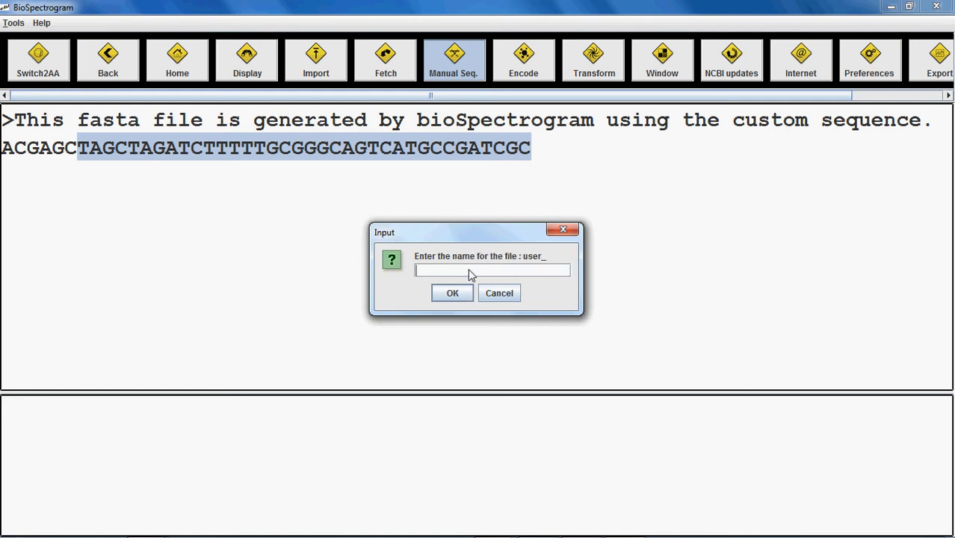
pyautogui.write('test')
pyautogui.click(453, 293)
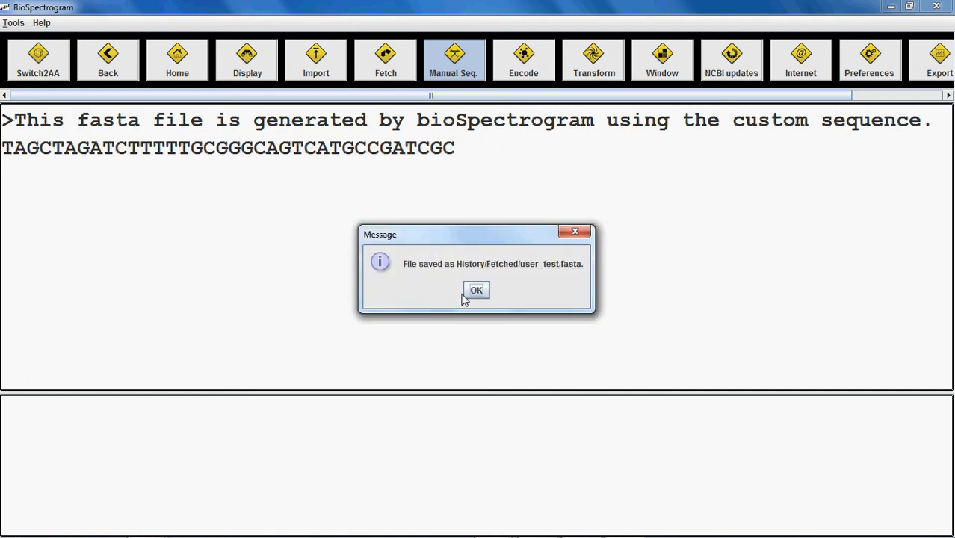
pyautogui.click(476, 292)
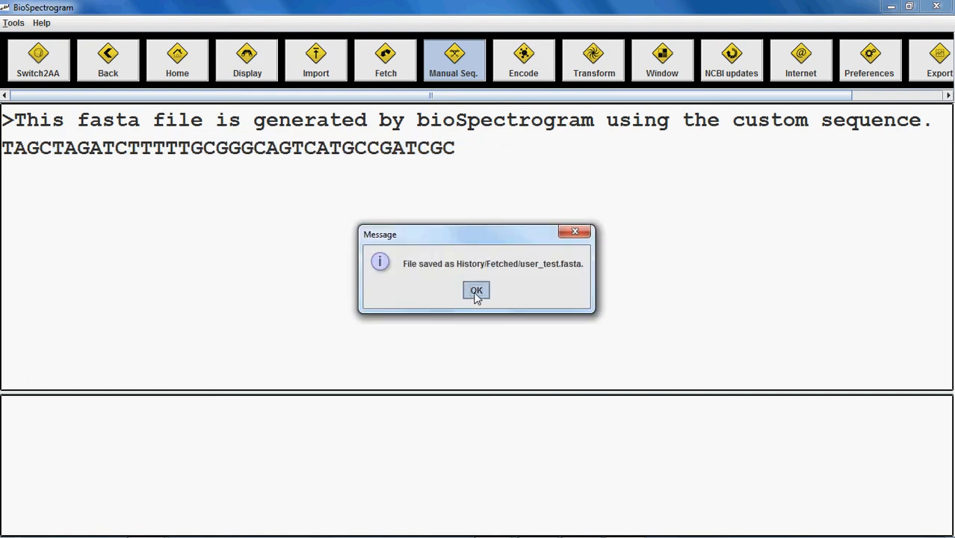
# Look at the files available for encoding and the encoding schemes, and leave without encoding.
pyautogui.click(529, 65)
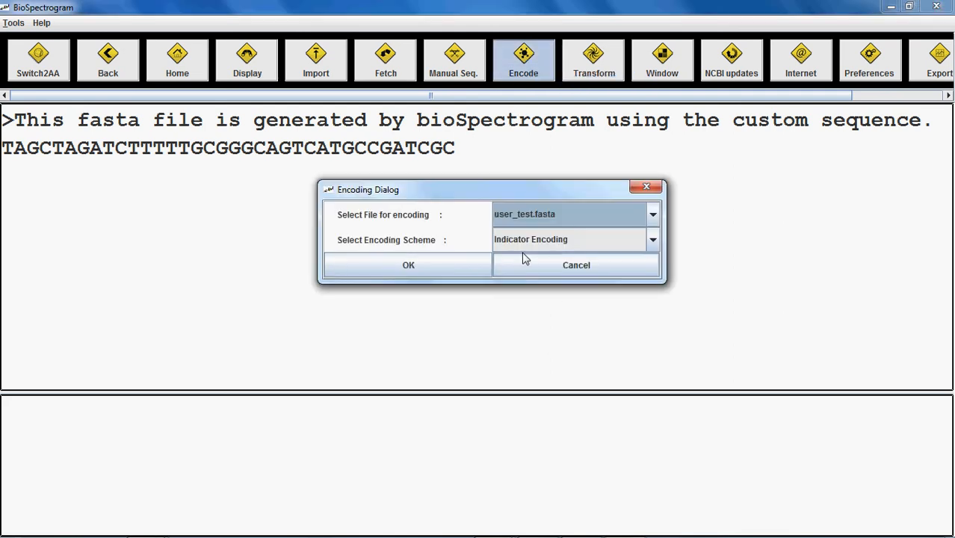
pyautogui.click(546, 238)
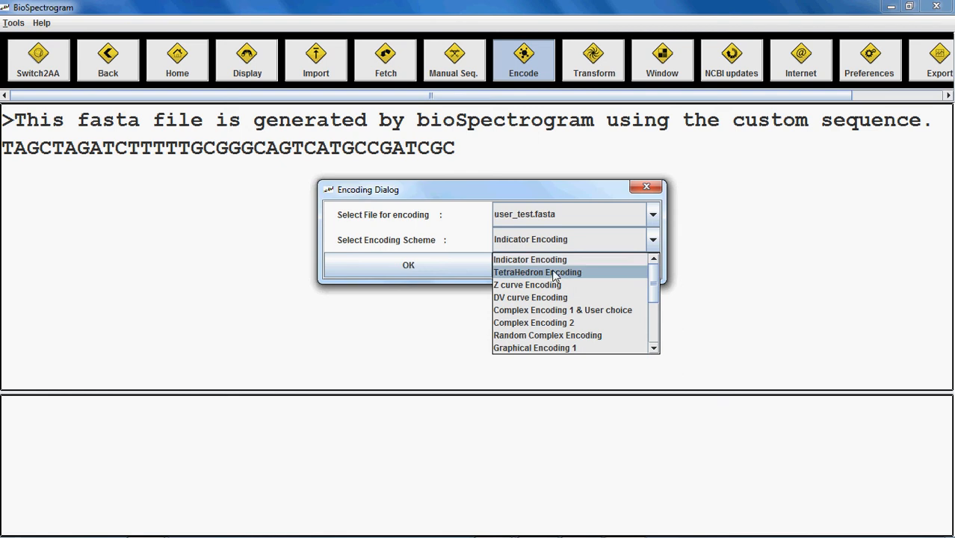
pyautogui.click(527, 216)
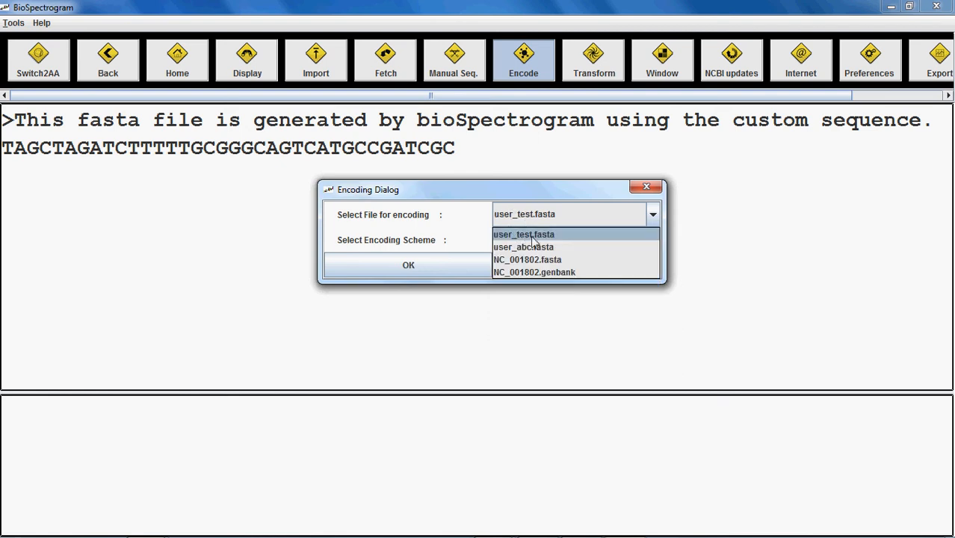
pyautogui.click(527, 222)
pyautogui.click(543, 240)
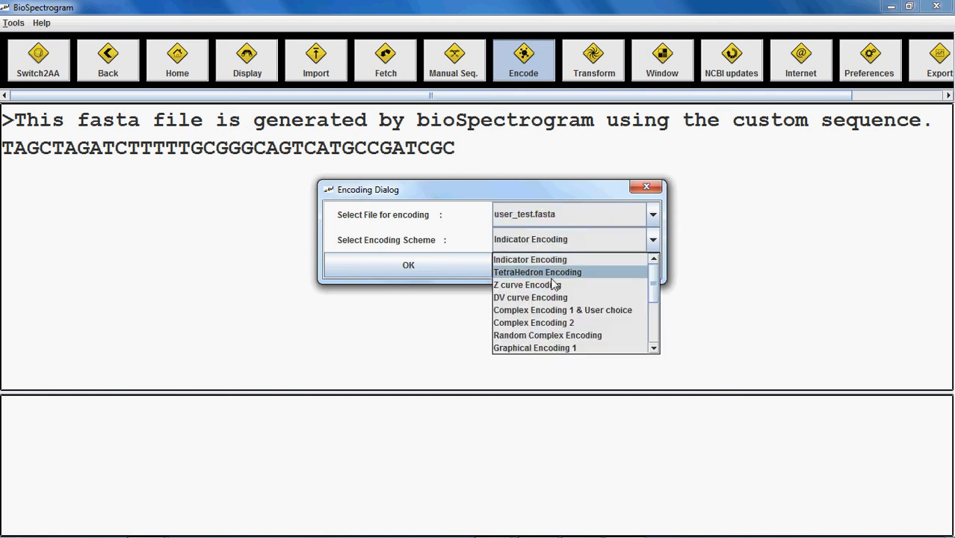
pyautogui.click(559, 261)
pyautogui.click(550, 266)
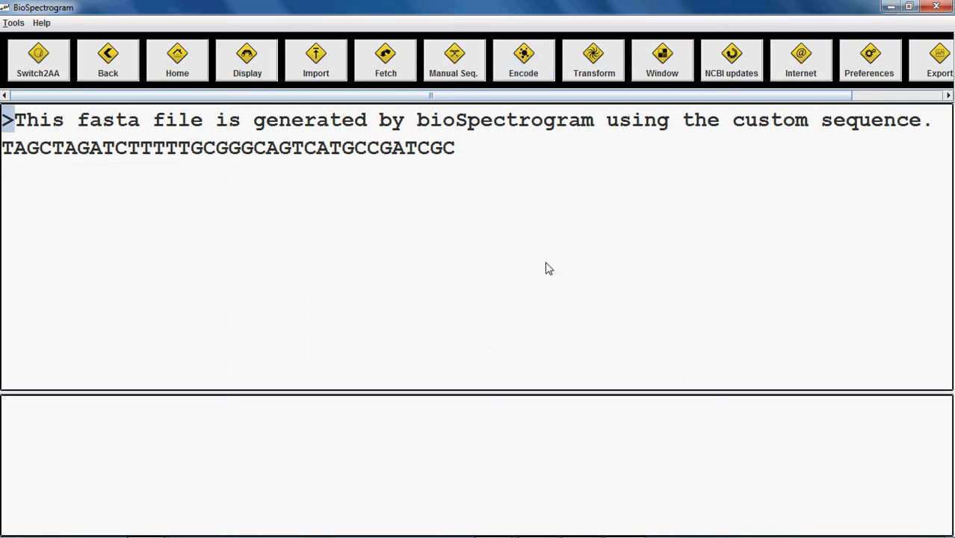
# Update the fetched History files from NCBI, accepting the usage policy notice and the extra time and data usage.
pyautogui.click(730, 64)
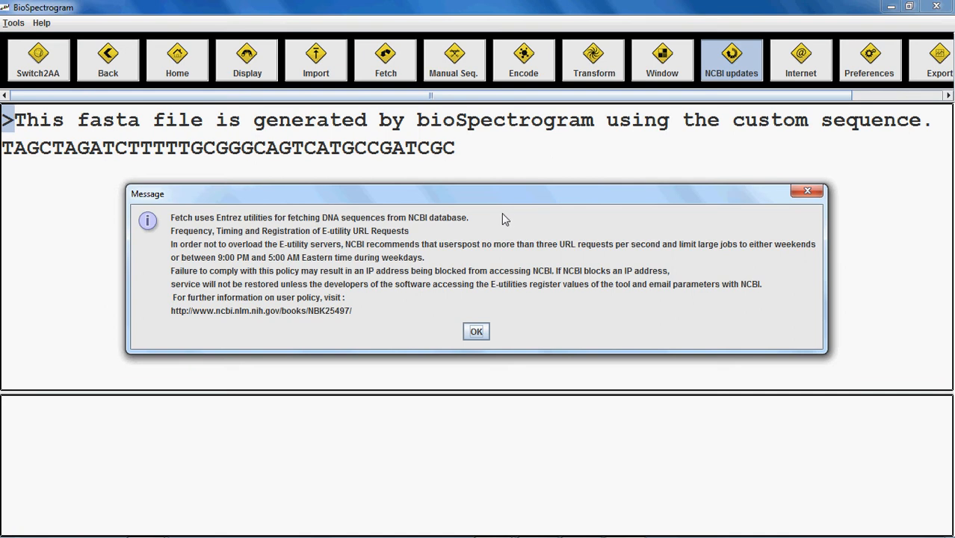
pyautogui.click(478, 333)
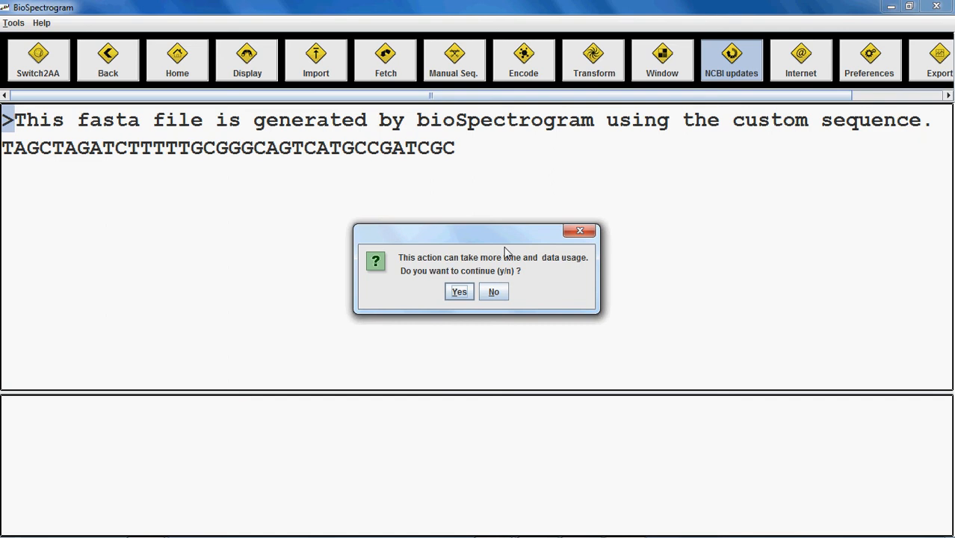
pyautogui.click(460, 292)
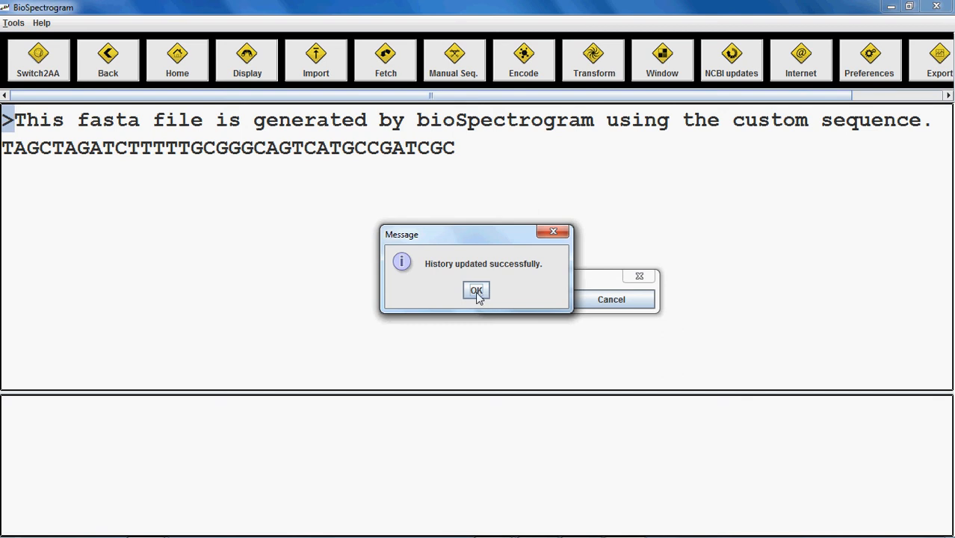
pyautogui.click(476, 291)
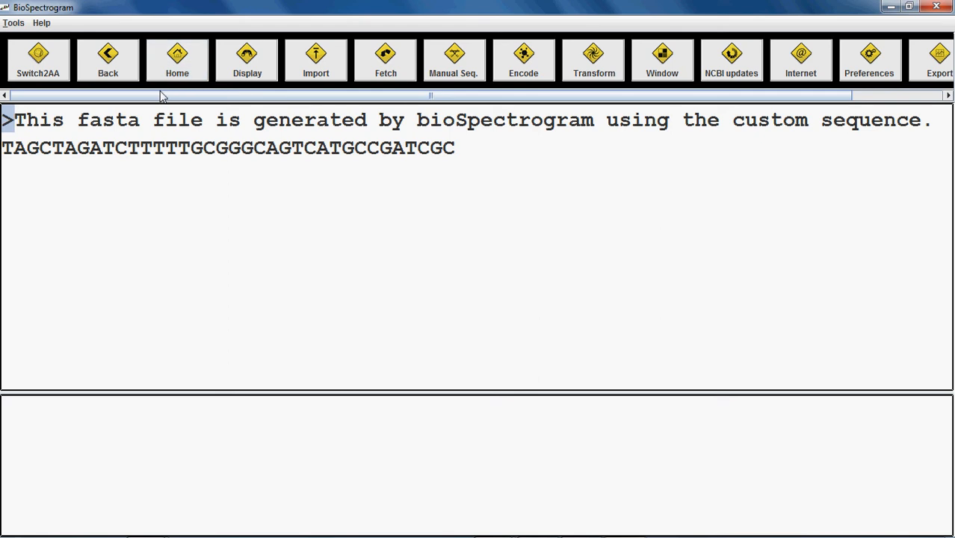
# Switch to amino acid mode and look over which tools are available in it.
pyautogui.click(42, 66)
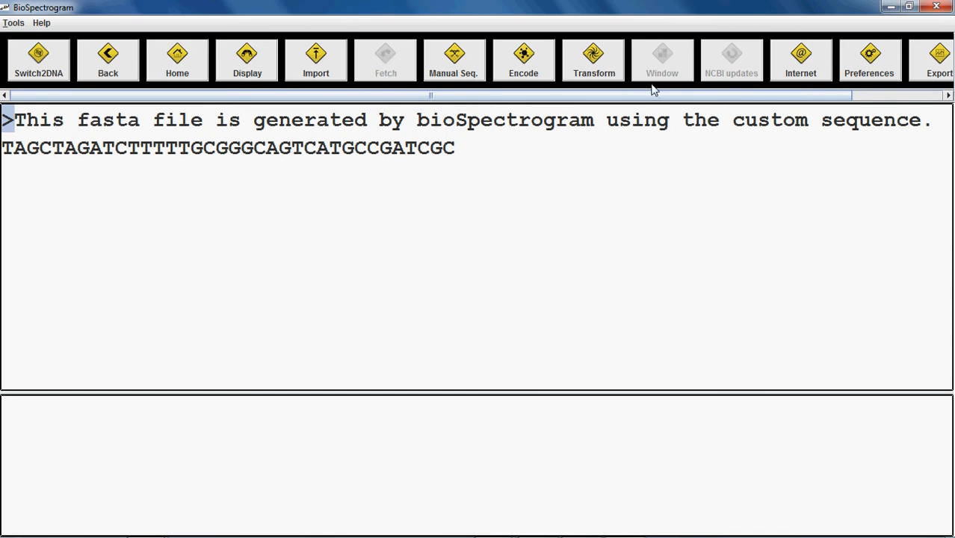
pyautogui.hscroll(2, 742, 71)
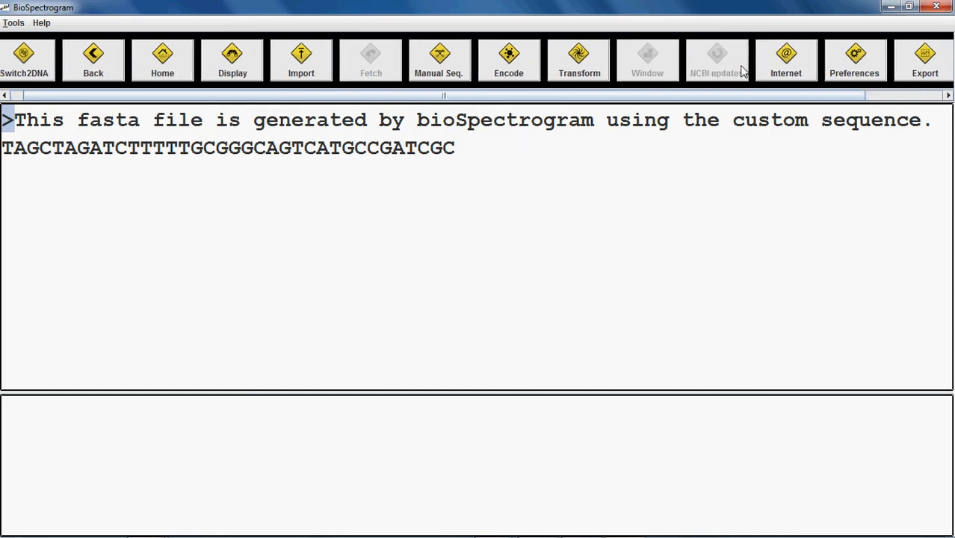
pyautogui.hscroll(-2, 742, 71)
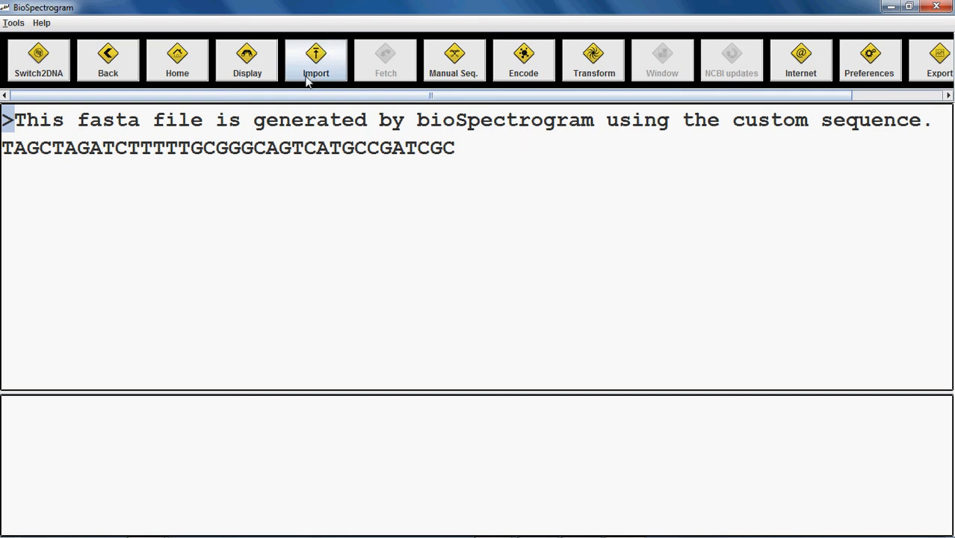
# Display the user_prot.fasta protein file from History and check the list of files available for displaying.
pyautogui.click(251, 68)
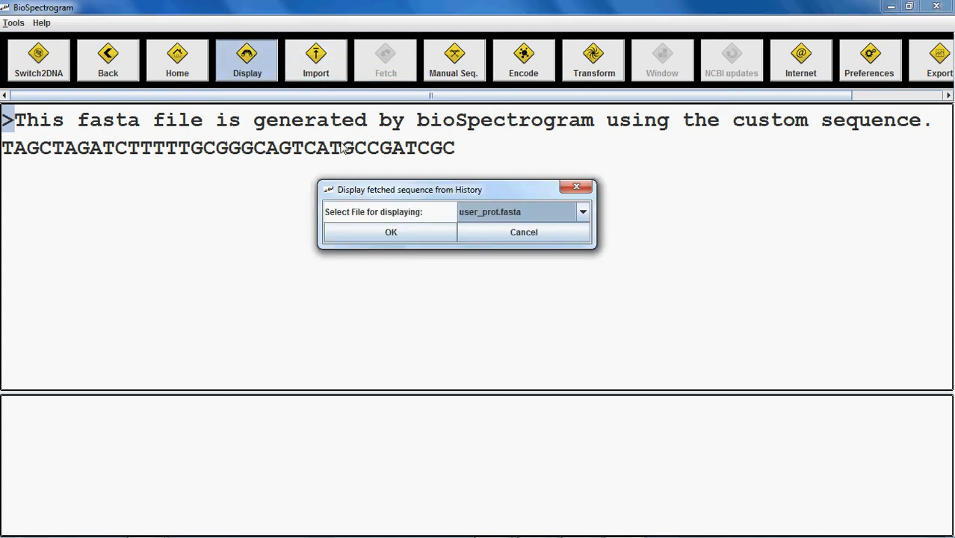
pyautogui.click(523, 212)
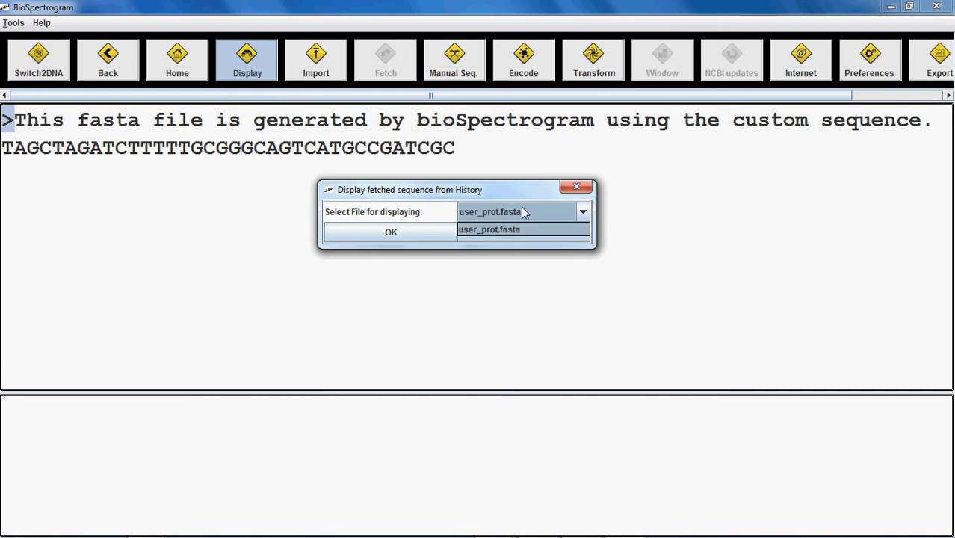
pyautogui.click(523, 212)
pyautogui.click(395, 233)
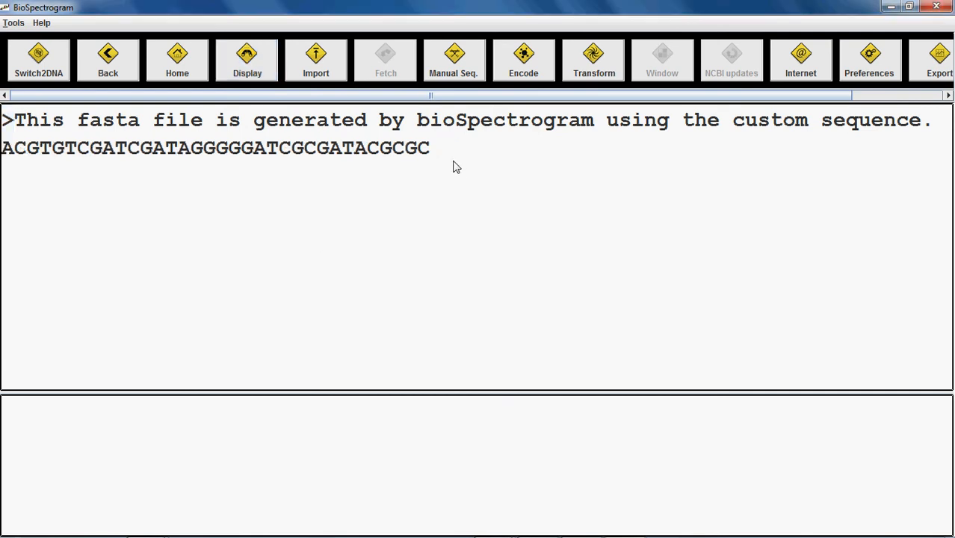
pyautogui.moveTo(453, 160); pyautogui.dragTo(390, 154)
pyautogui.click(390, 154)
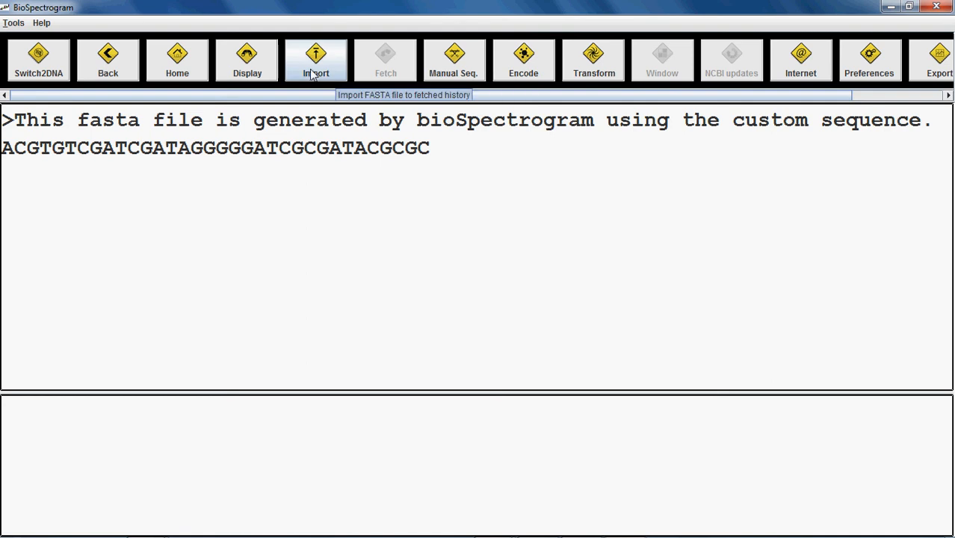
pyautogui.click(262, 59)
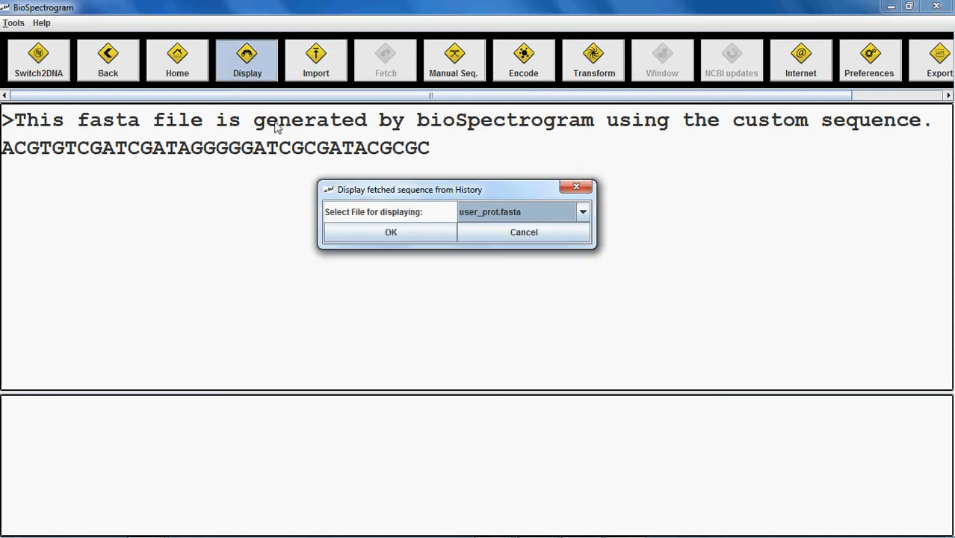
pyautogui.click(503, 234)
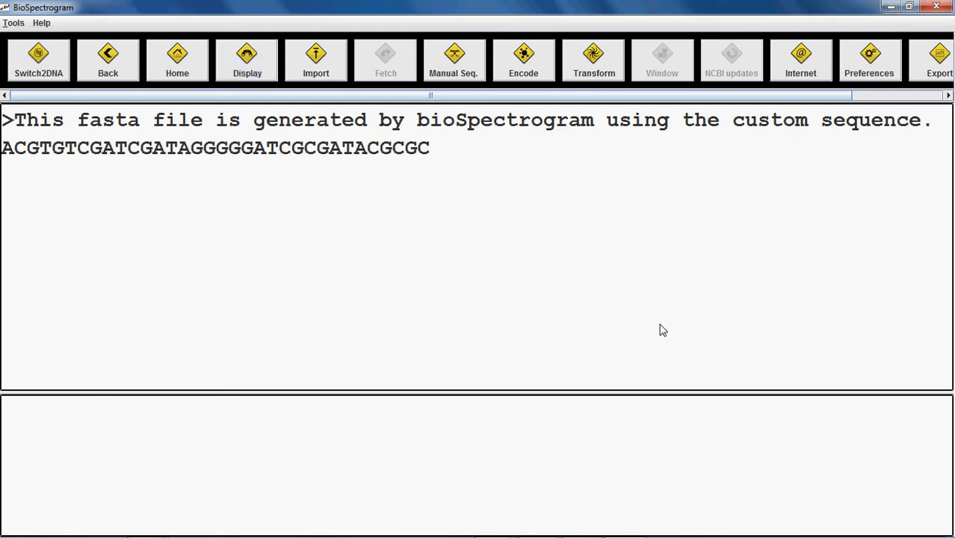
# Switch back to DNA mode and display the NC_001802.genbank file from History.
pyautogui.click(28, 69)
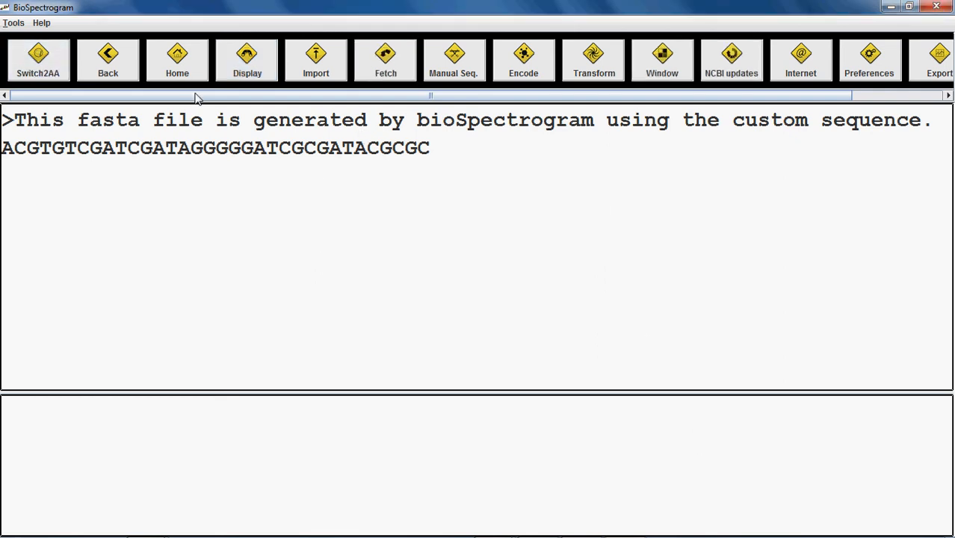
pyautogui.click(247, 64)
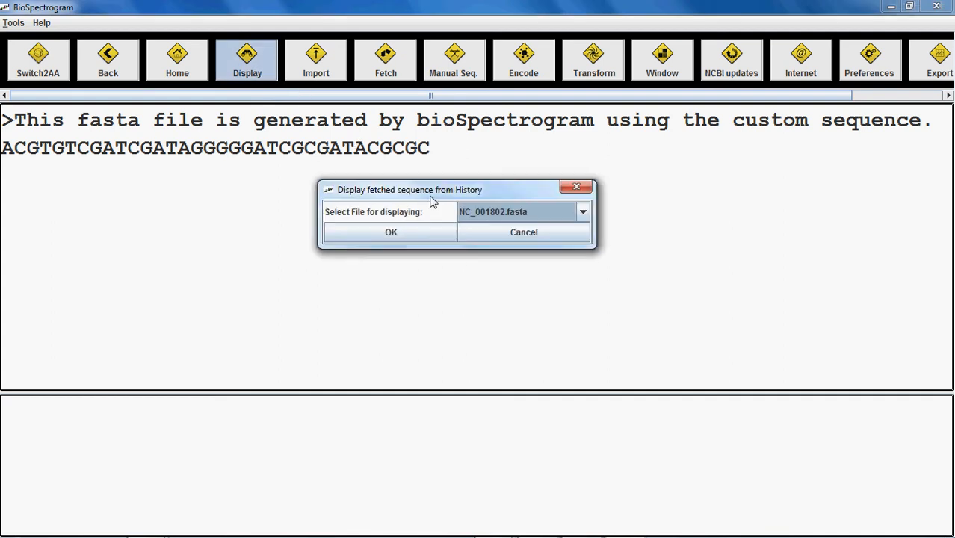
pyautogui.click(499, 214)
pyautogui.click(490, 230)
pyautogui.click(496, 213)
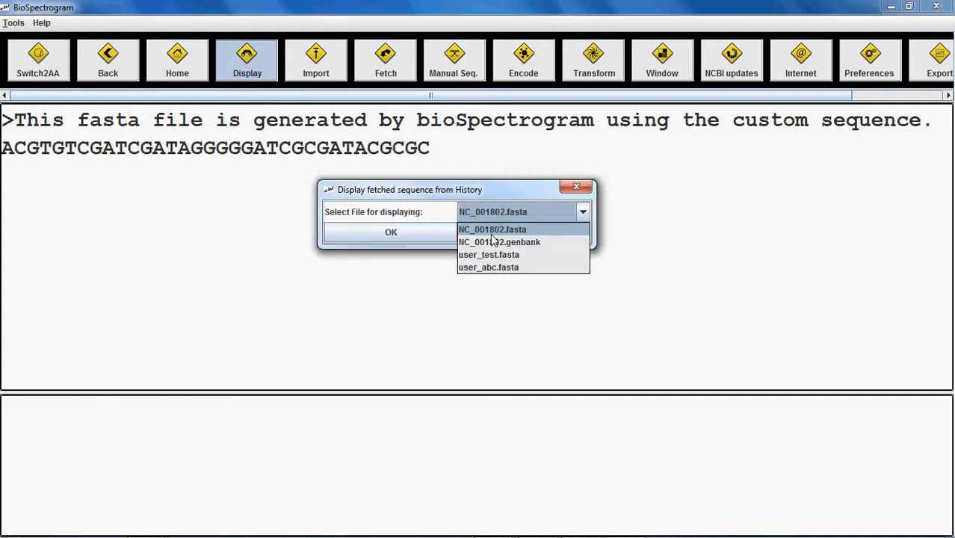
pyautogui.click(497, 242)
pyautogui.click(410, 231)
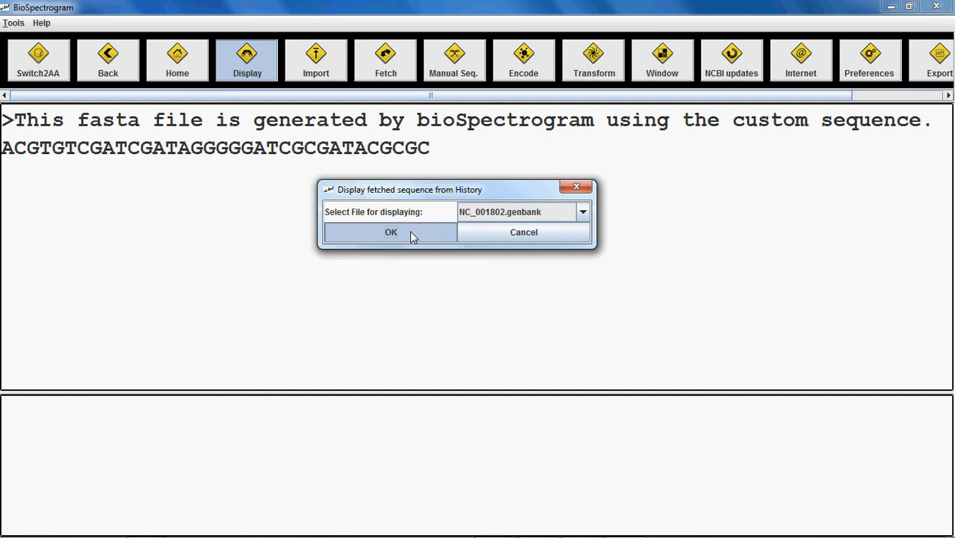
# Copy the amino acid portion of the record's translation running from EQTRANSPTRRELQV to YQEPFKNLKTGKY.
pyautogui.scroll(-20, 418, 231)
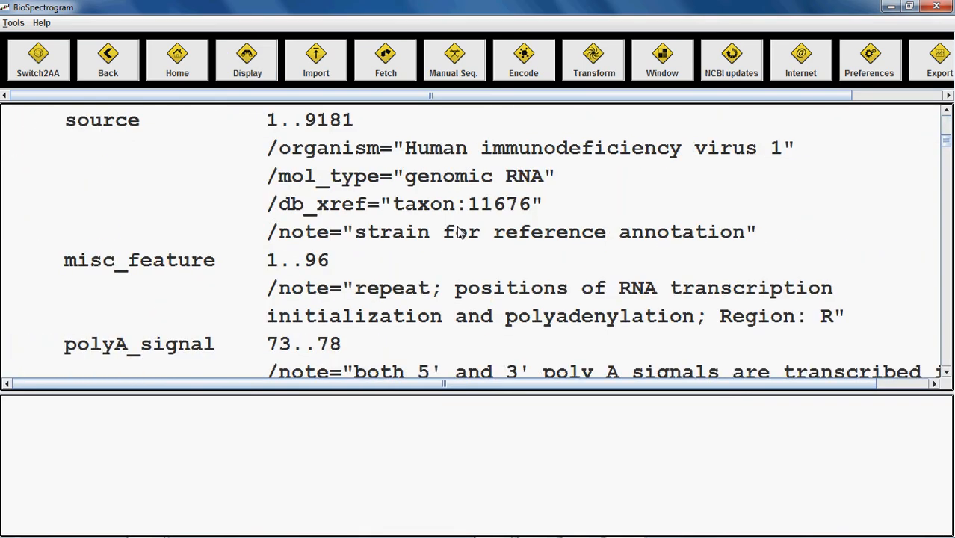
pyautogui.scroll(3, 454, 234)
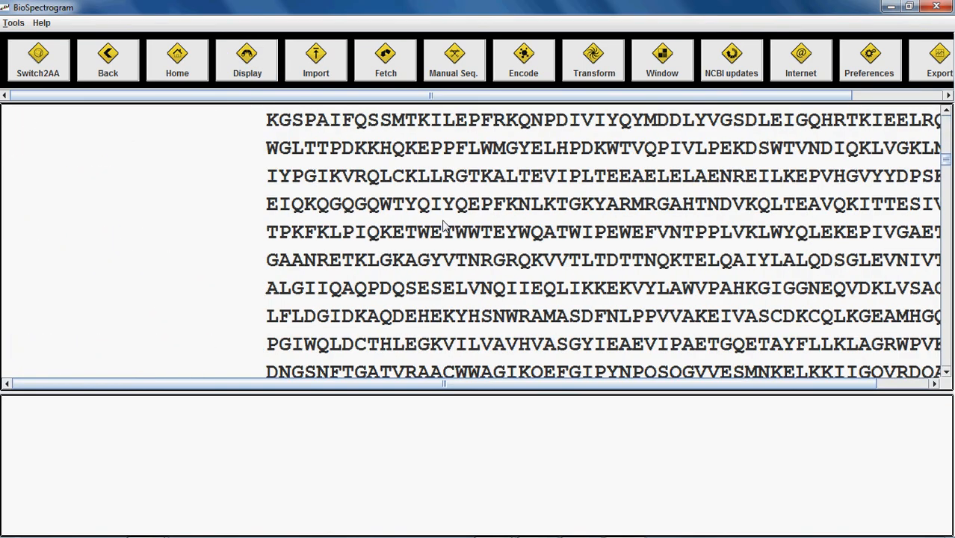
pyautogui.moveTo(266, 142); pyautogui.dragTo(609, 366)
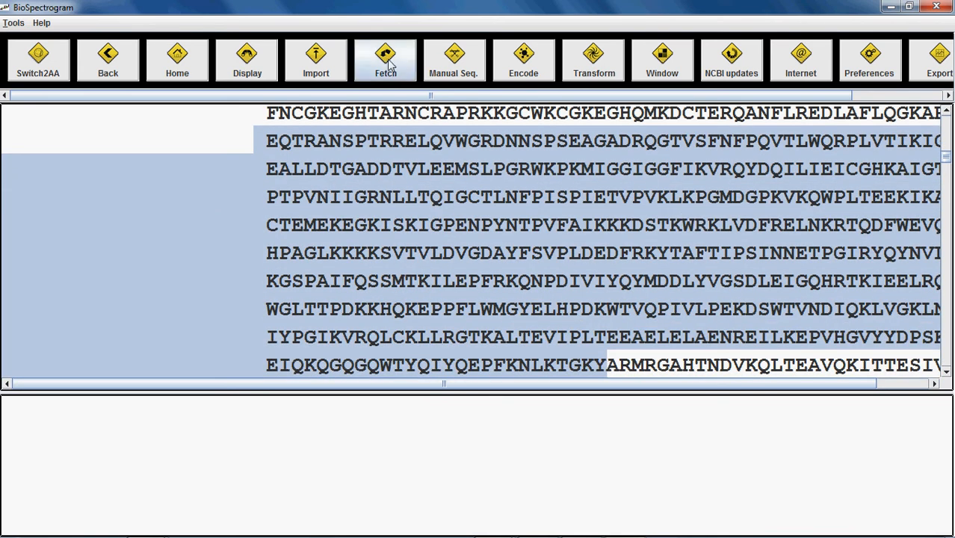
# Switch to amino acid mode and create a manual sequence from the copied protein portion, naming the file test1.
pyautogui.click(56, 66)
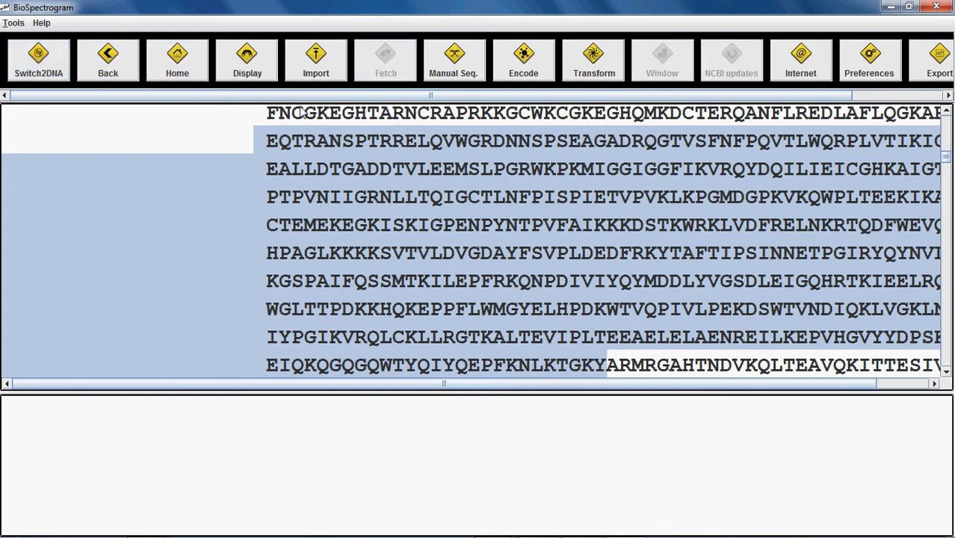
pyautogui.click(442, 69)
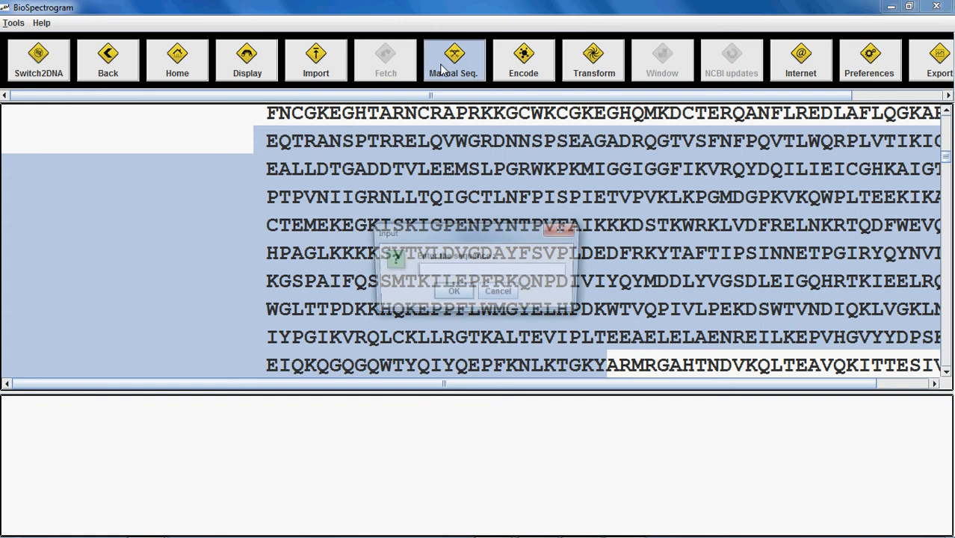
pyautogui.click(498, 268)
pyautogui.hotkey('ctrl', 'v')
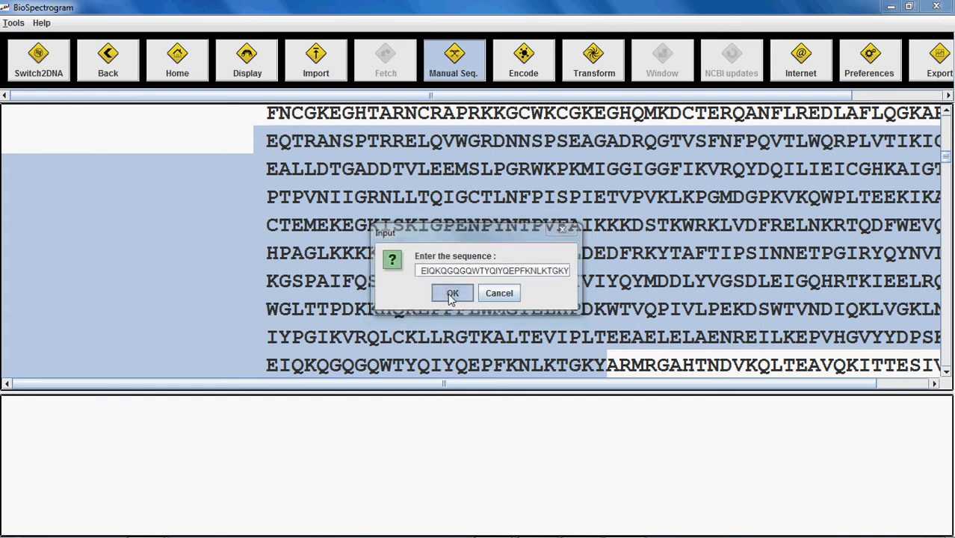
pyautogui.click(451, 294)
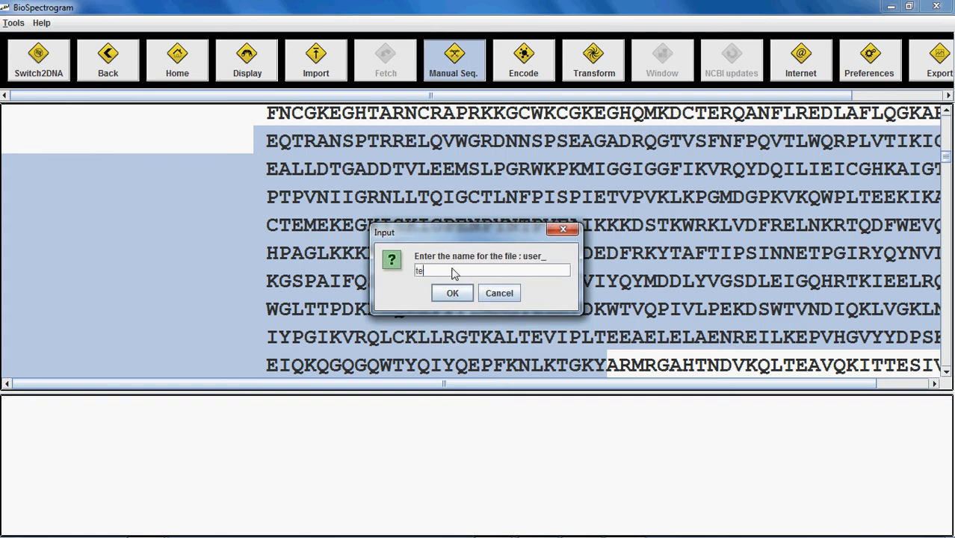
pyautogui.write('test1')
pyautogui.click(452, 291)
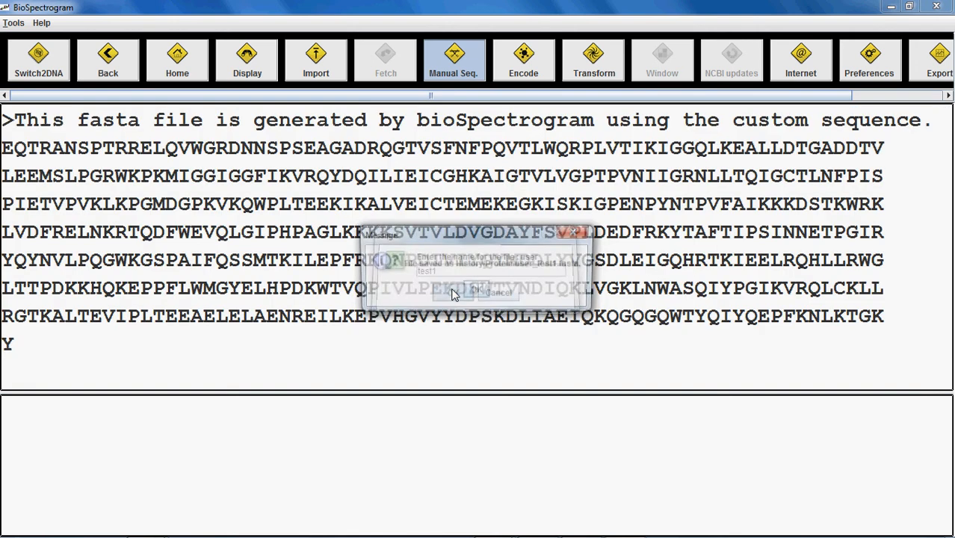
pyautogui.click(477, 291)
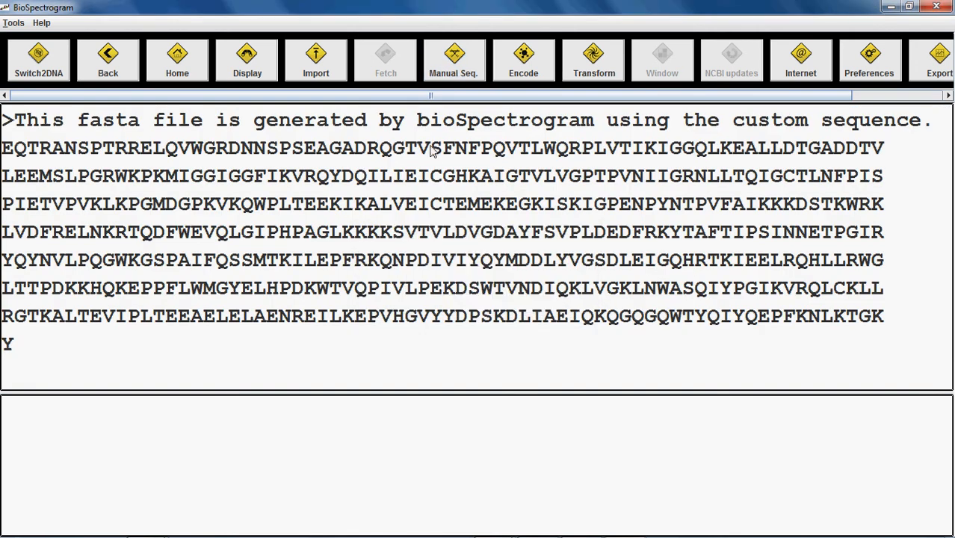
# Encode user_test1.fasta with the Random Real Value Encoding & User Choice scheme, using random values instead of entered ones.
pyautogui.click(523, 60)
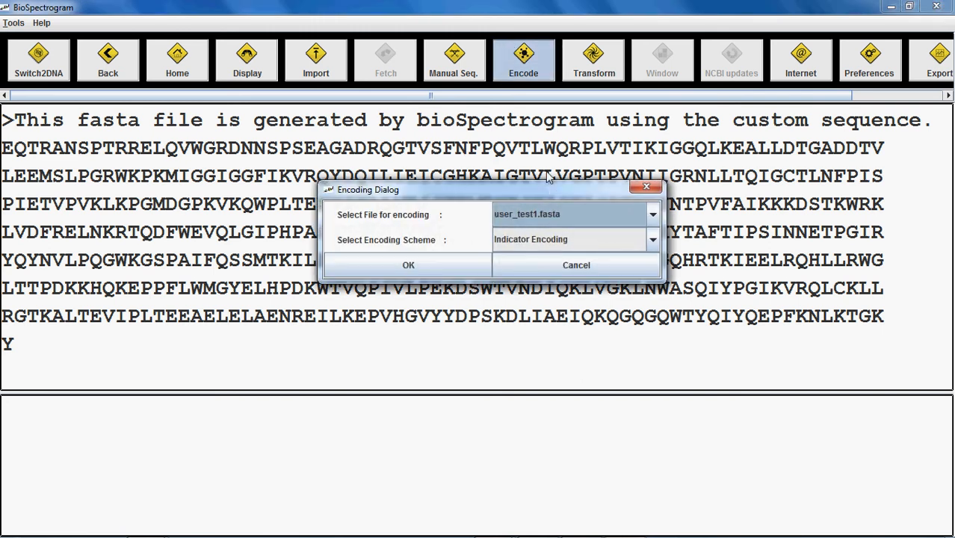
pyautogui.click(555, 219)
pyautogui.click(555, 219)
pyautogui.click(558, 240)
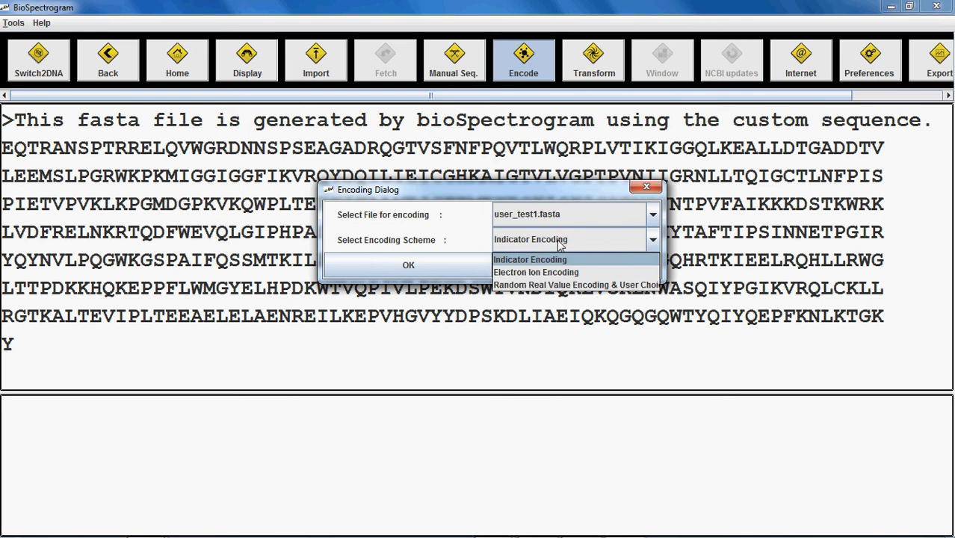
pyautogui.click(564, 285)
pyautogui.click(408, 265)
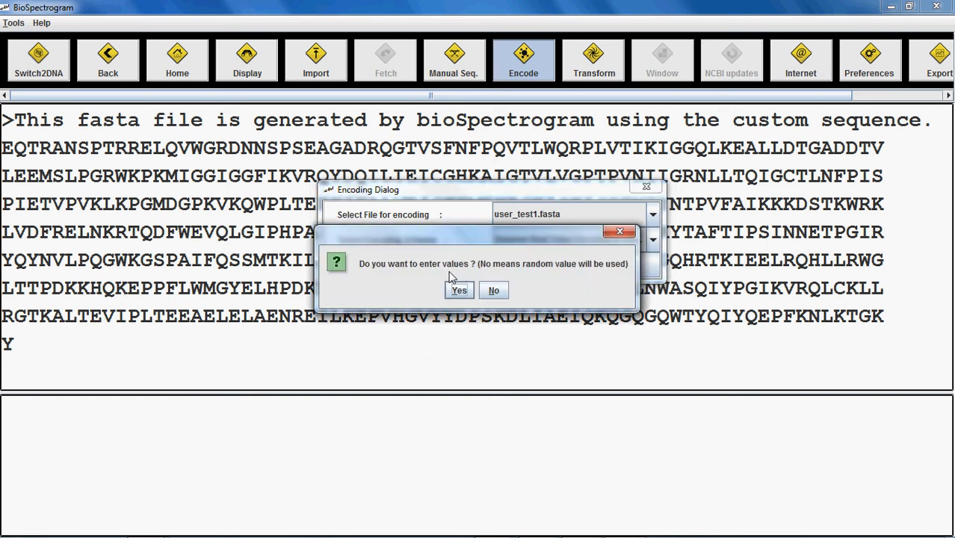
pyautogui.click(493, 290)
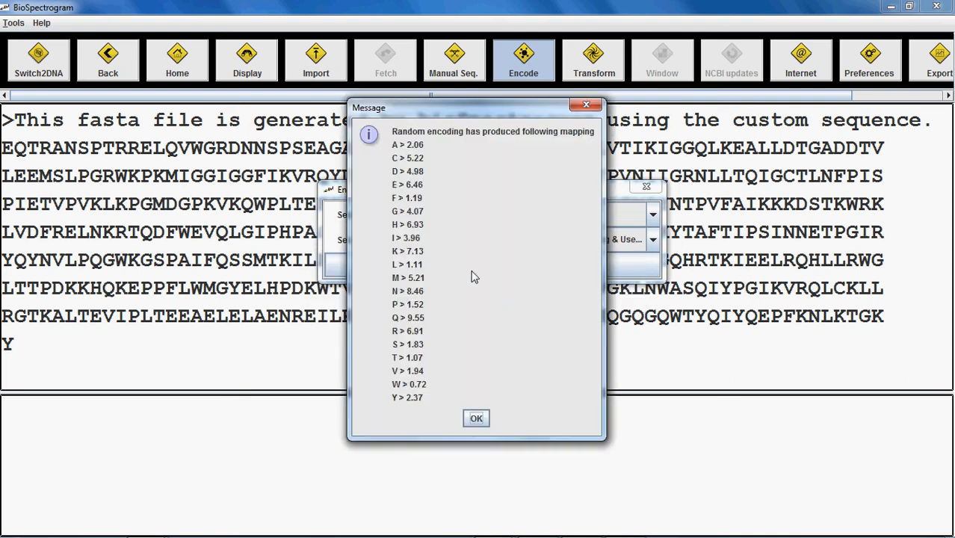
pyautogui.click(477, 420)
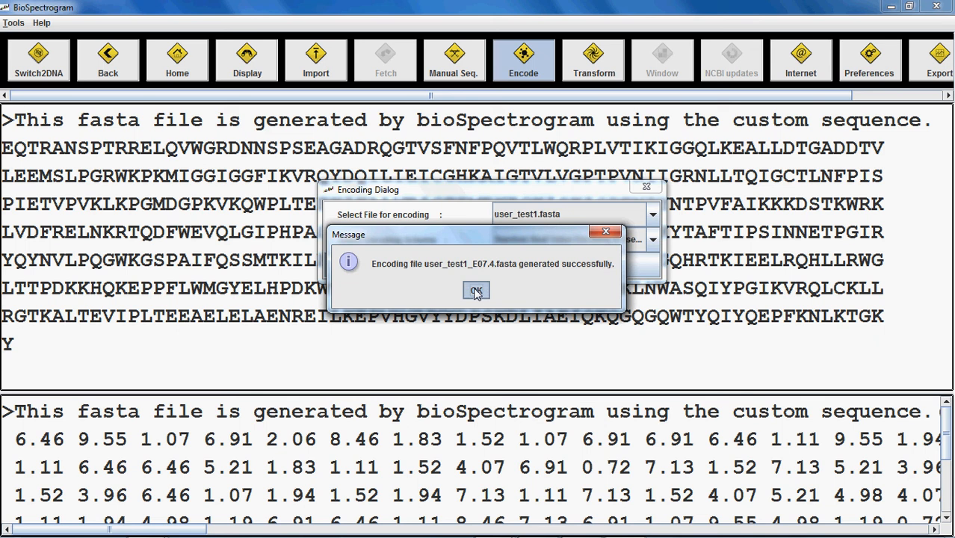
pyautogui.click(476, 291)
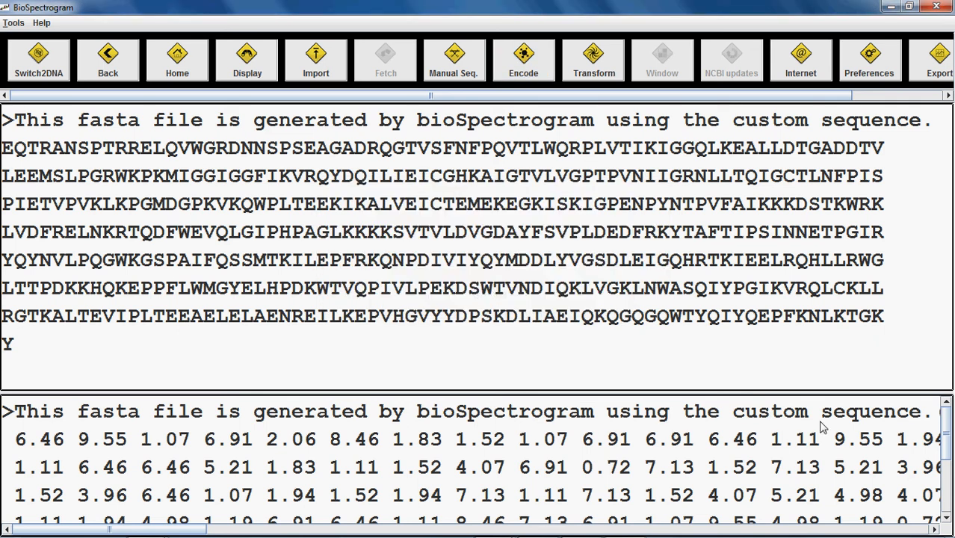
# Examine the amino acid value mapping in the header of the encoded output.
pyautogui.moveTo(176, 530); pyautogui.dragTo(361, 532)
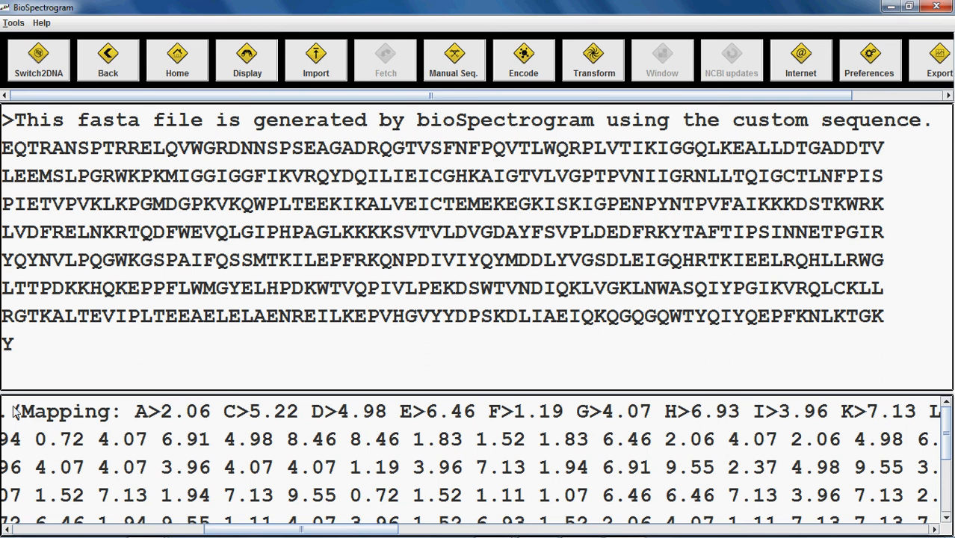
pyautogui.moveTo(14, 411); pyautogui.dragTo(841, 412)
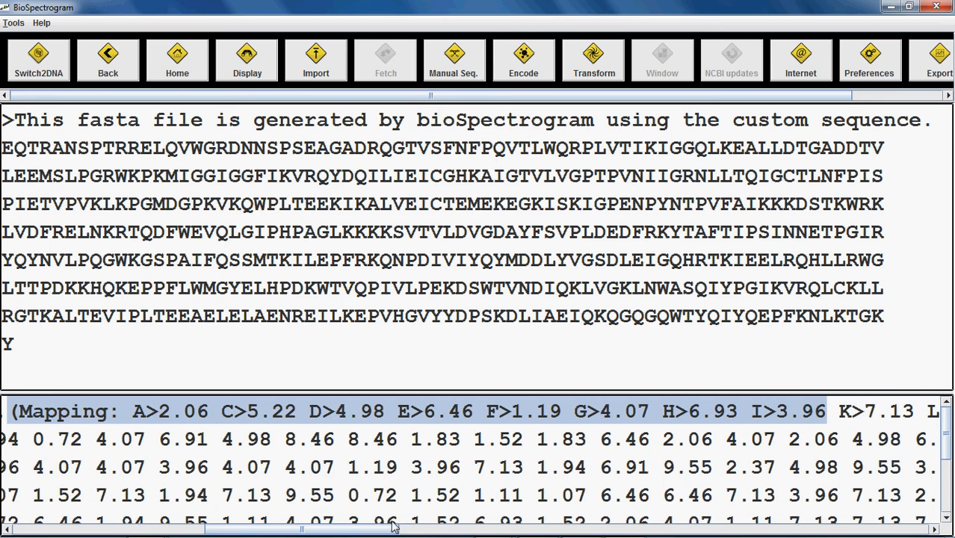
pyautogui.moveTo(394, 528); pyautogui.dragTo(419, 534)
pyautogui.scroll(2, 470, 486)
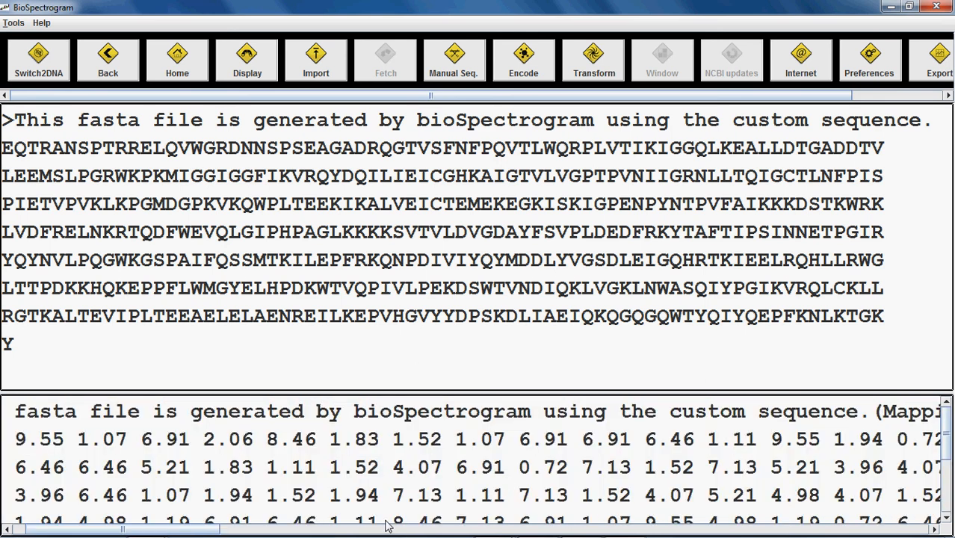
pyautogui.moveTo(208, 528); pyautogui.dragTo(160, 505)
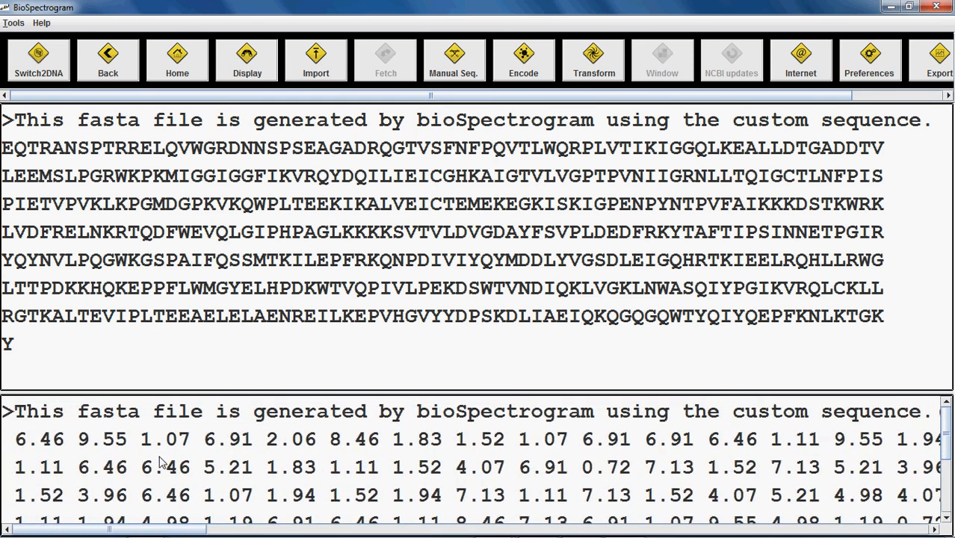
pyautogui.click(536, 49)
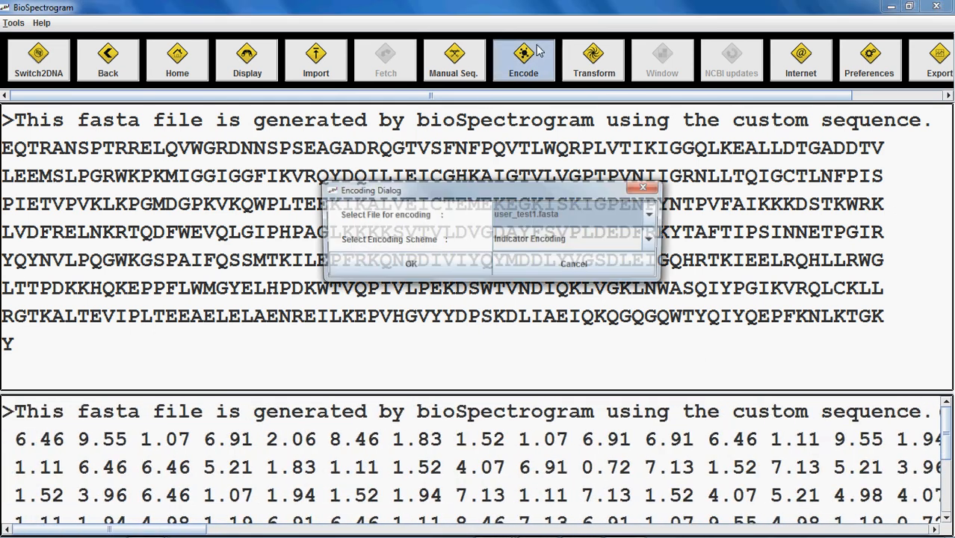
pyautogui.click(583, 266)
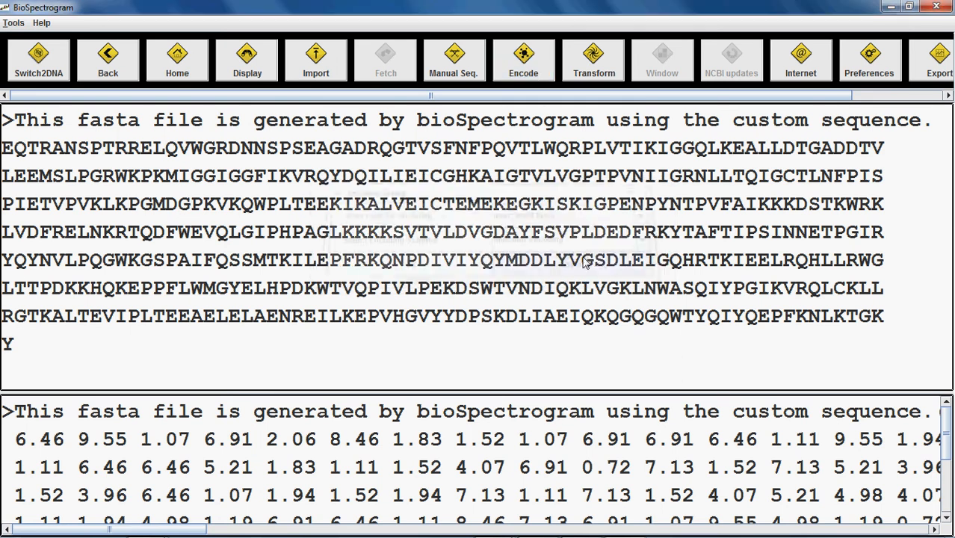
# Transform the encoded file user_test1_E07.4.fasta with the Fast Fourier Transform scheme.
pyautogui.click(594, 58)
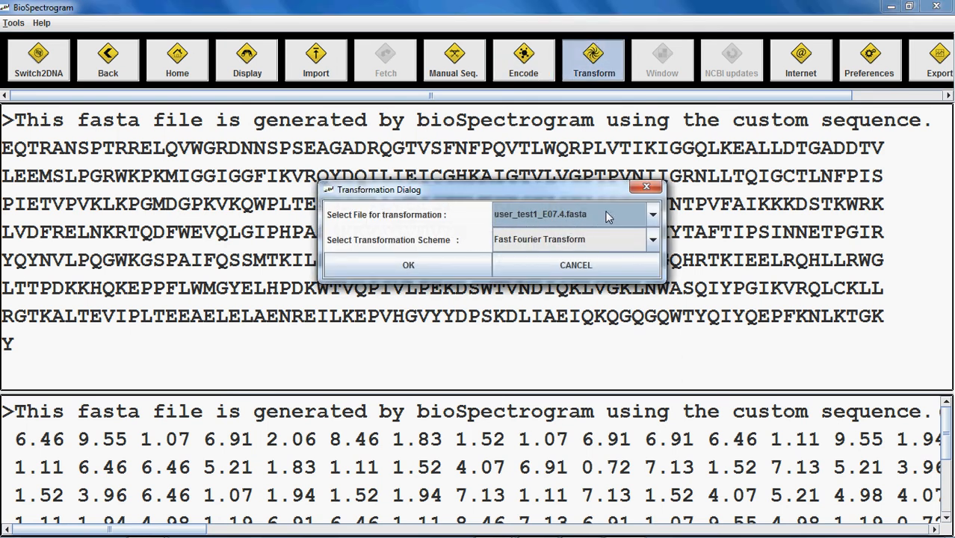
pyautogui.click(560, 244)
pyautogui.click(556, 247)
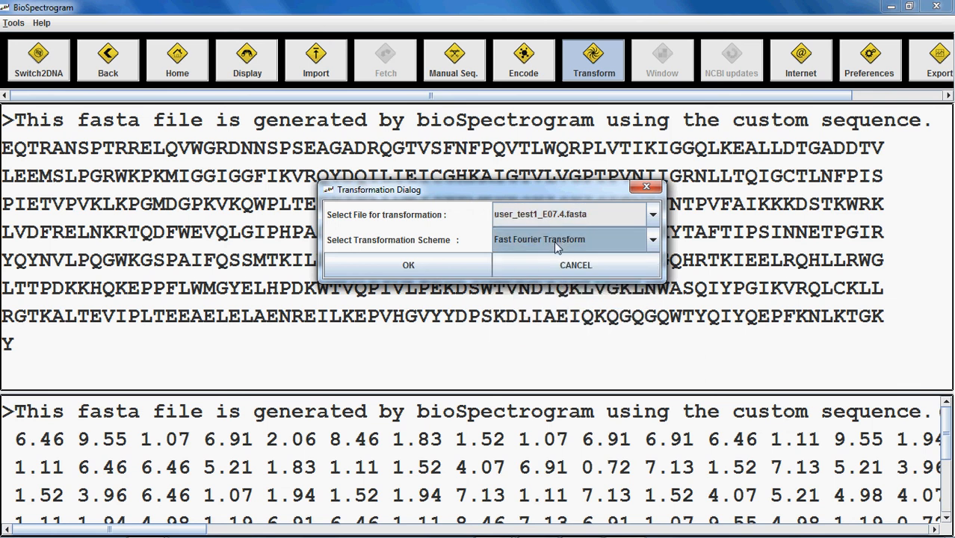
pyautogui.click(441, 270)
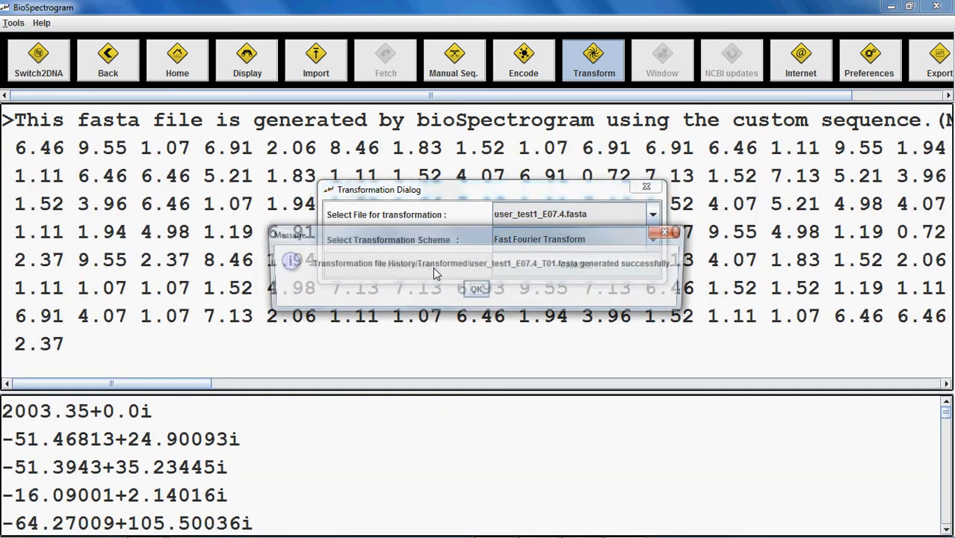
pyautogui.click(477, 293)
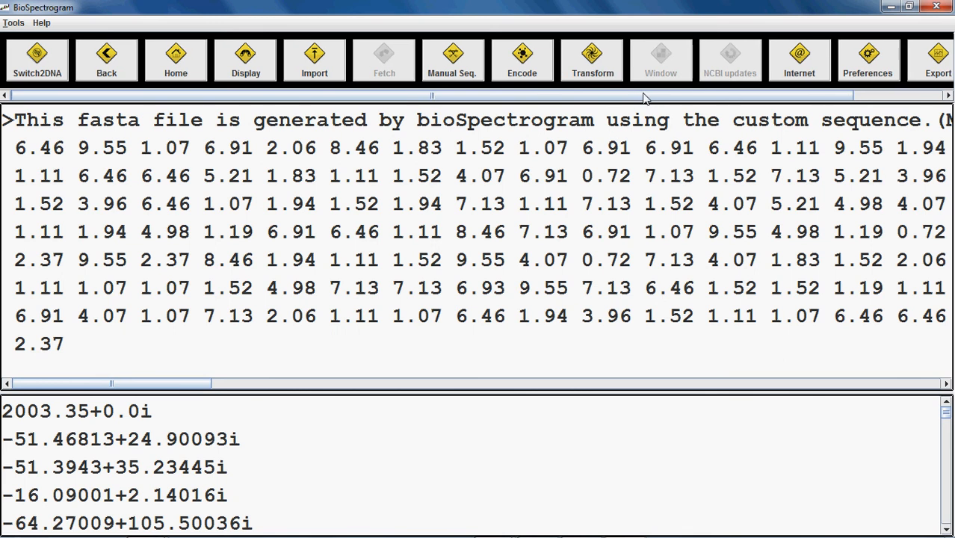
# Export the transformed file user_test1_E07.4_T01.fasta to a MATLAB script.
pyautogui.moveTo(644, 98); pyautogui.dragTo(747, 98)
pyautogui.click(838, 67)
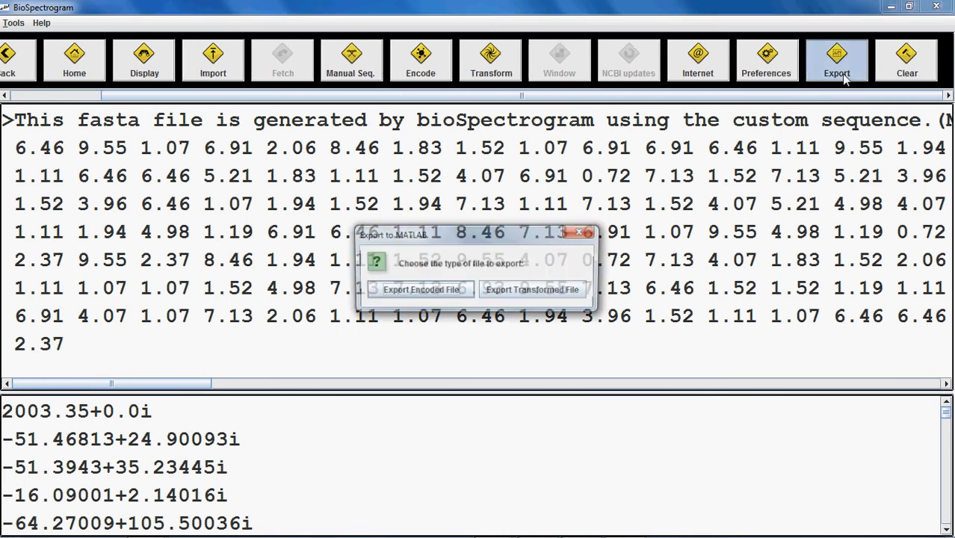
pyautogui.click(514, 291)
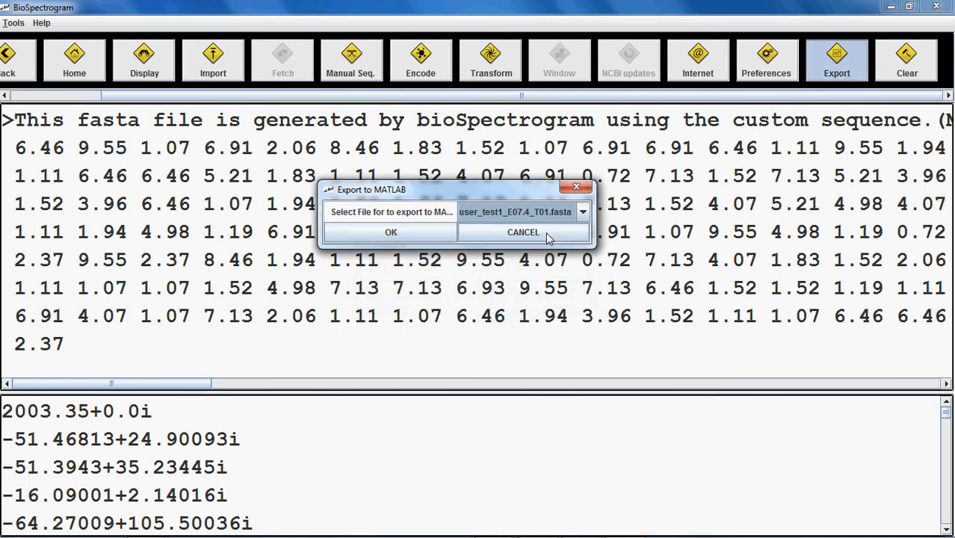
pyautogui.click(409, 234)
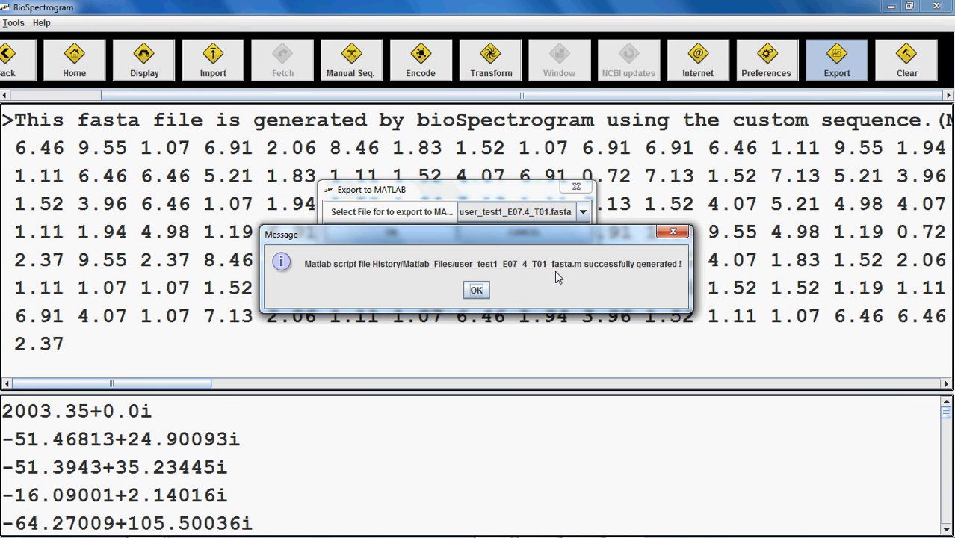
pyautogui.click(476, 290)
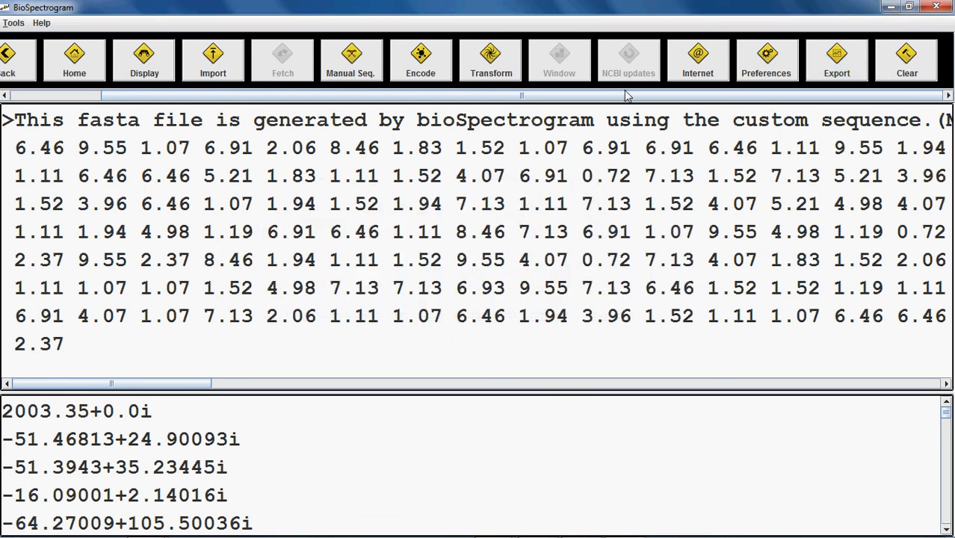
# Go back to the previous encoding view and return to the home sequence.
pyautogui.moveTo(147, 98); pyautogui.dragTo(45, 99)
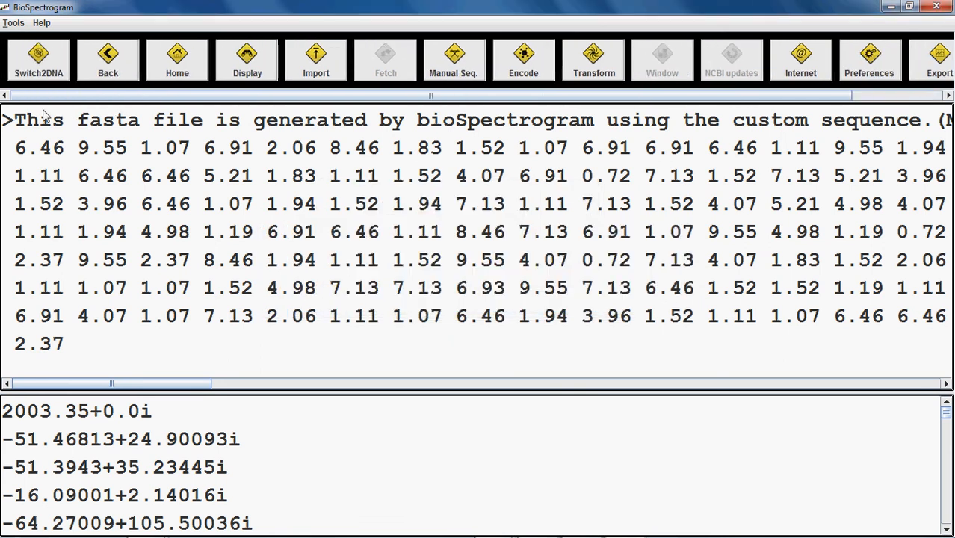
pyautogui.click(108, 68)
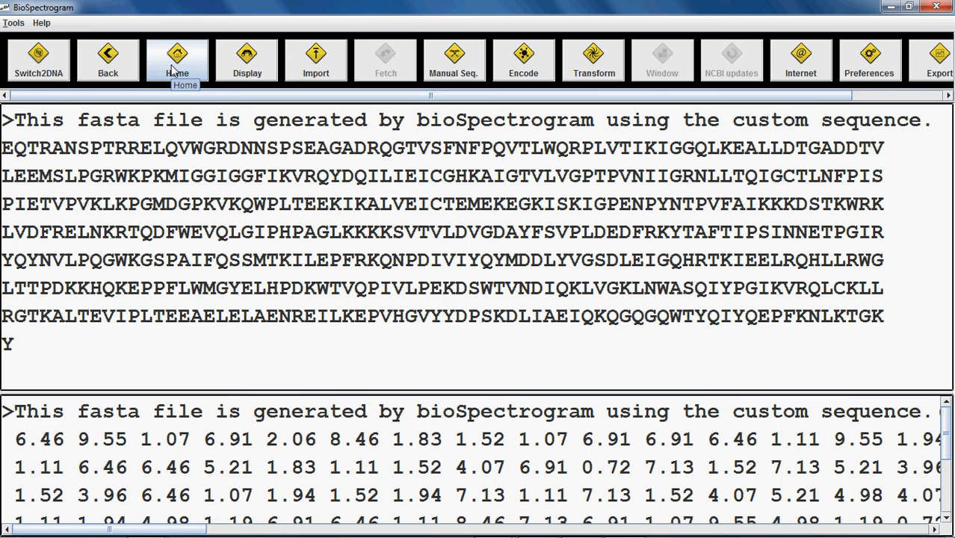
pyautogui.click(176, 67)
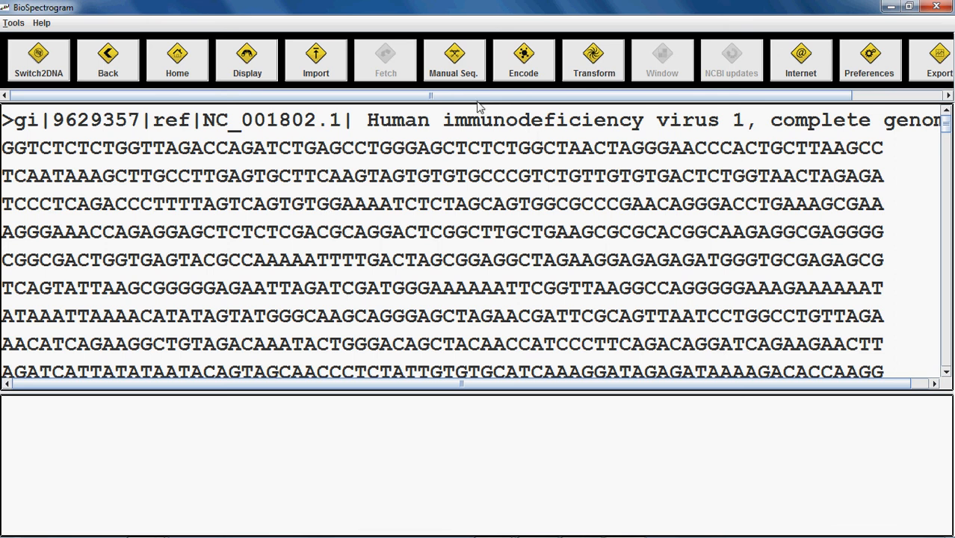
# Switch the program from amino acid mode back to DNA mode.
pyautogui.moveTo(478, 97); pyautogui.dragTo(644, 120)
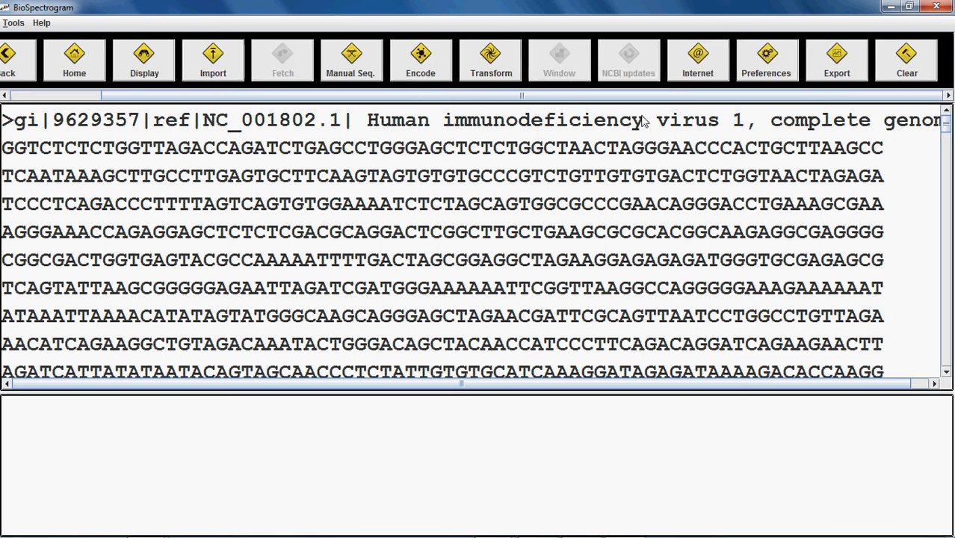
pyautogui.moveTo(718, 102); pyautogui.dragTo(571, 118)
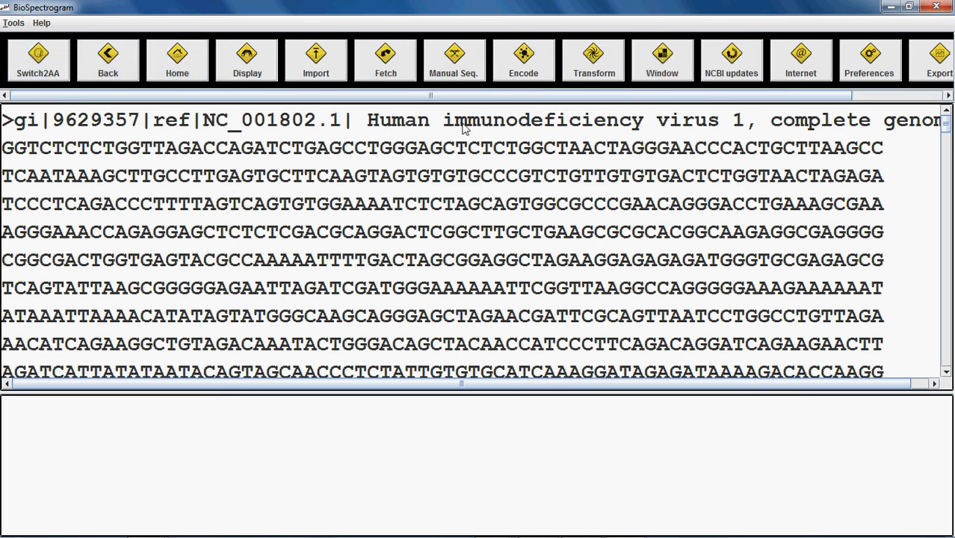
# Start clearing all files in the history and decline the deletion.
pyautogui.moveTo(493, 95); pyautogui.dragTo(686, 110)
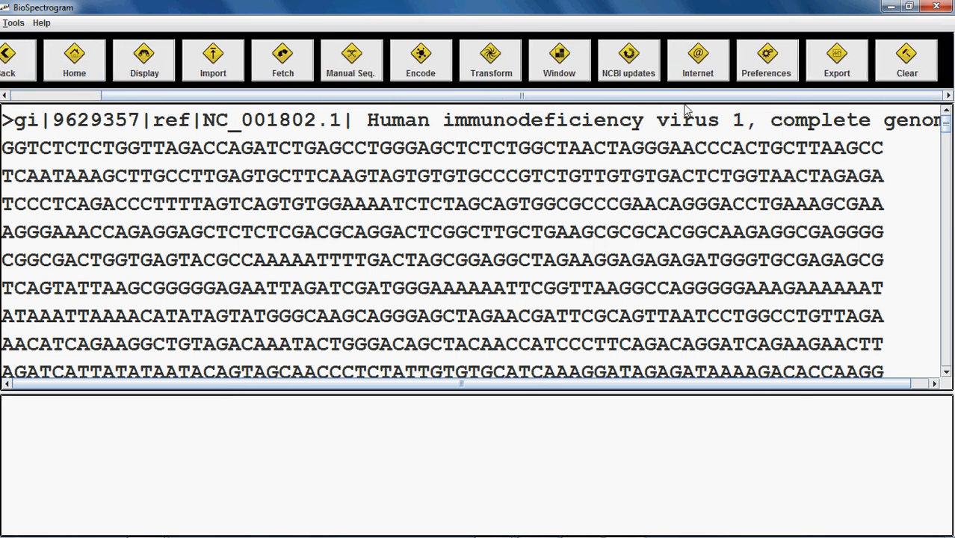
pyautogui.click(912, 62)
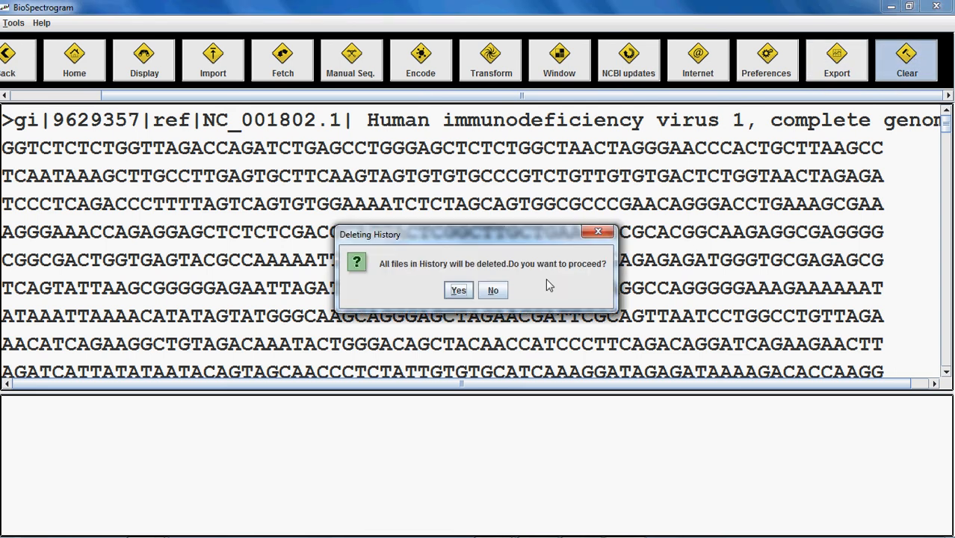
pyautogui.click(496, 290)
pyautogui.hscroll(-3, 485, 64)
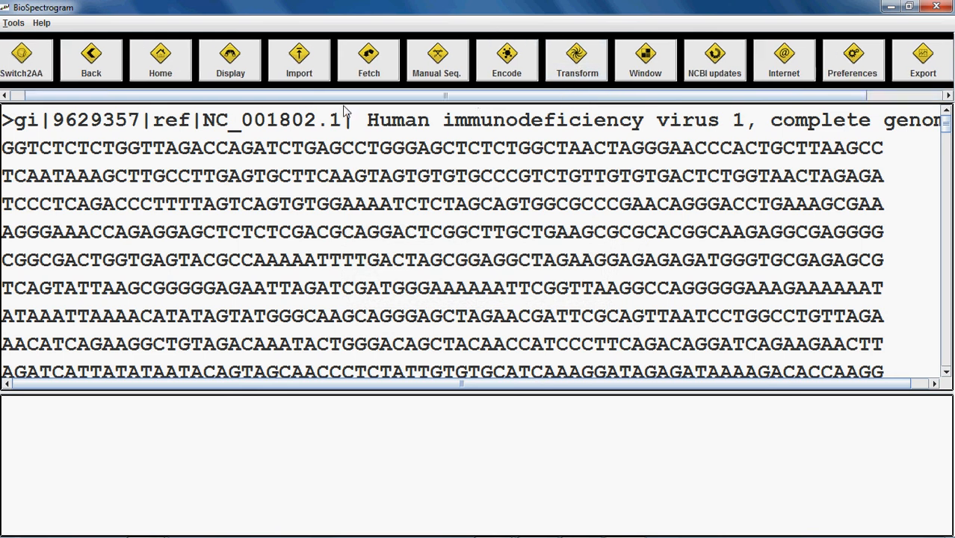
# Look over the available tools and help entries, open the User Manual, and minimize it.
pyautogui.click(13, 23)
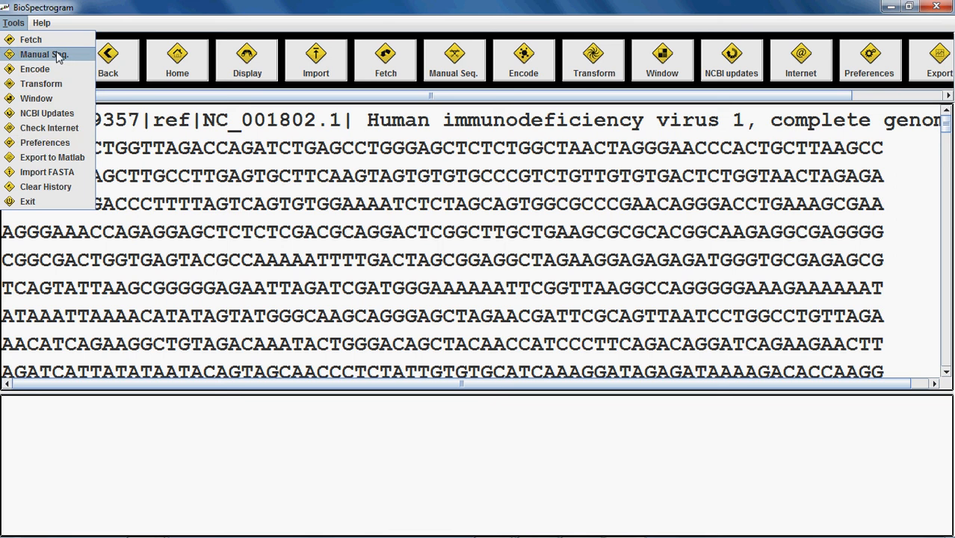
pyautogui.moveTo(42, 23)
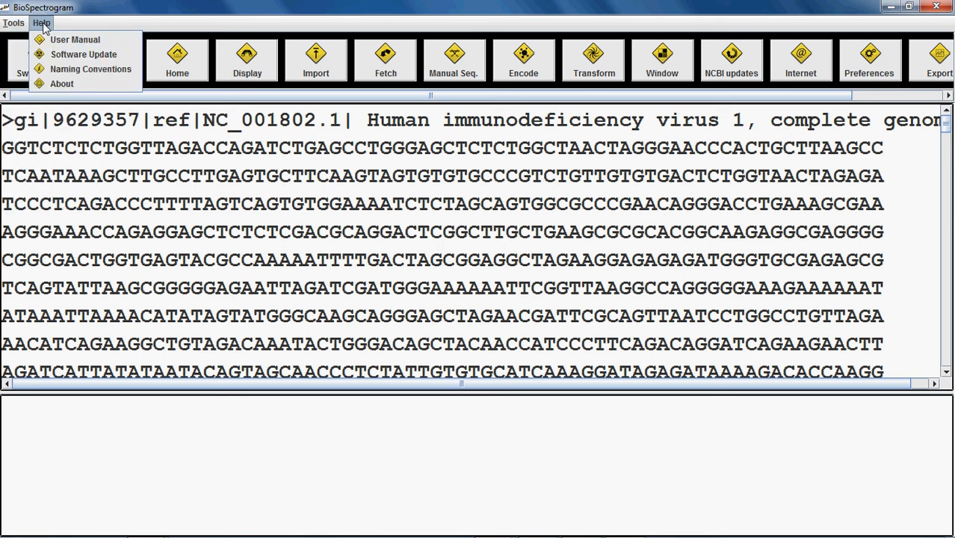
pyautogui.click(88, 41)
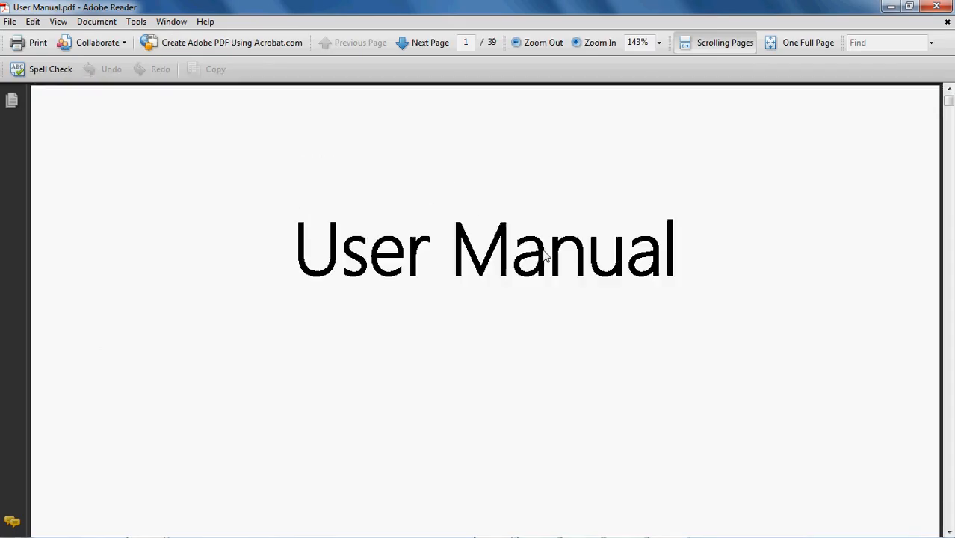
pyautogui.click(889, 7)
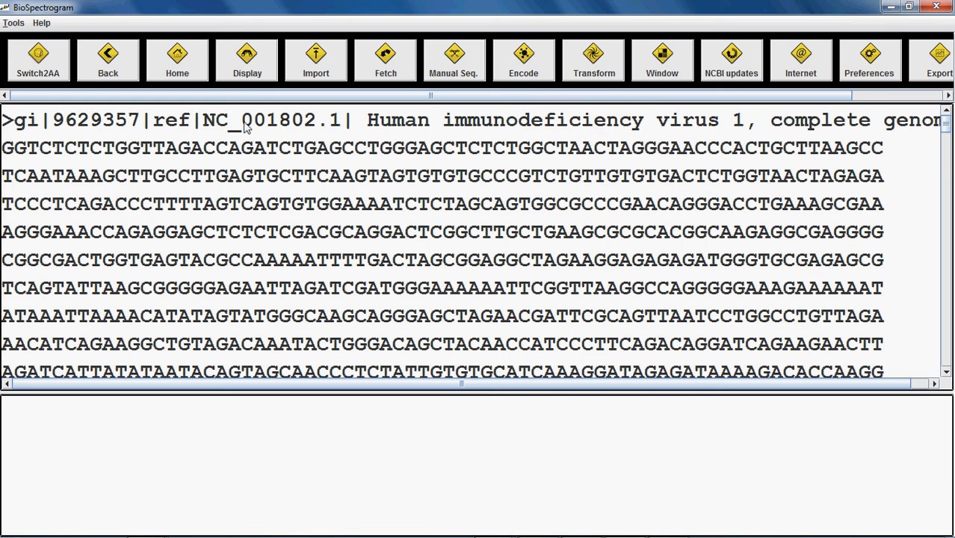
# Open the About BioSpectrogram information and enlarge its window to show the full version details.
pyautogui.click(41, 23)
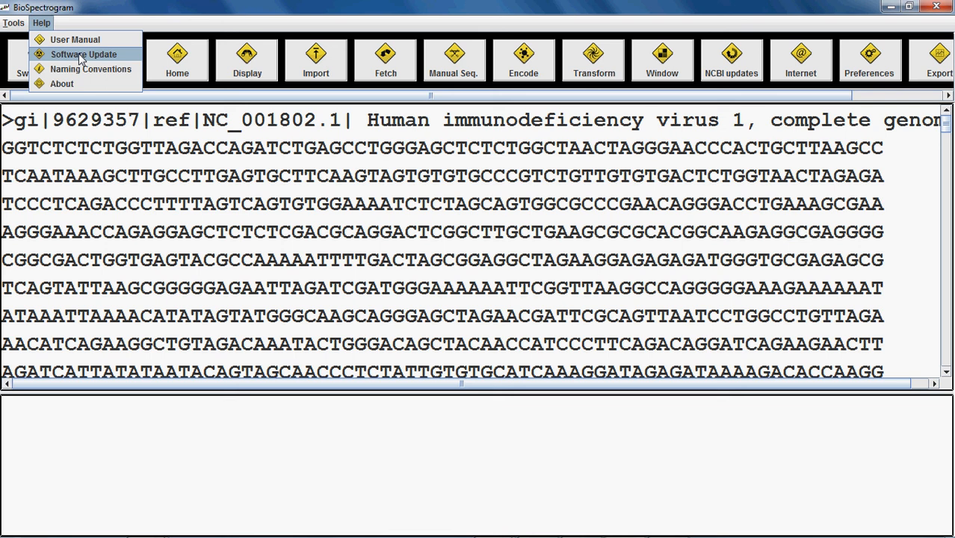
pyautogui.click(106, 88)
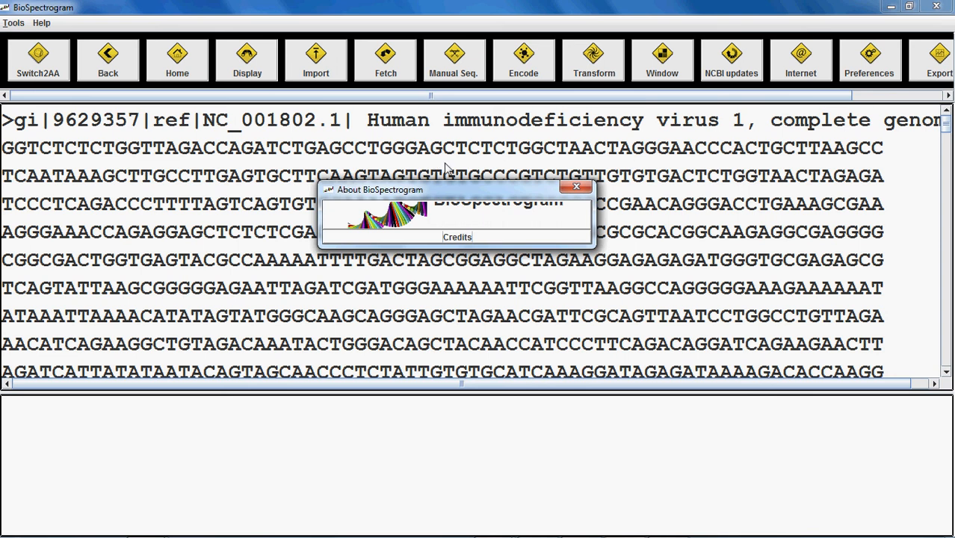
pyautogui.moveTo(464, 179); pyautogui.dragTo(463, 139)
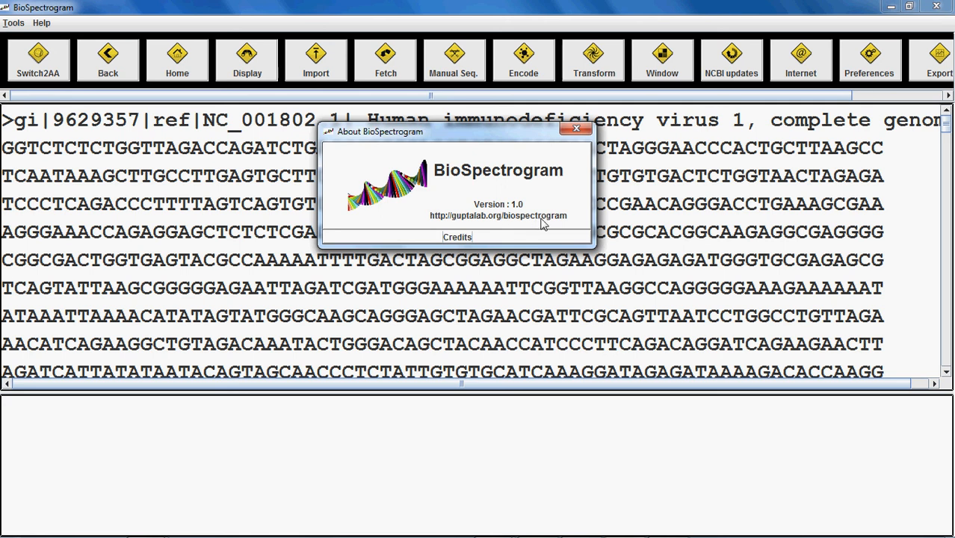
# Review the credits and contact sections of the Credits document, and close it along with the About window.
pyautogui.click(457, 237)
pyautogui.scroll(-5, 552, 268)
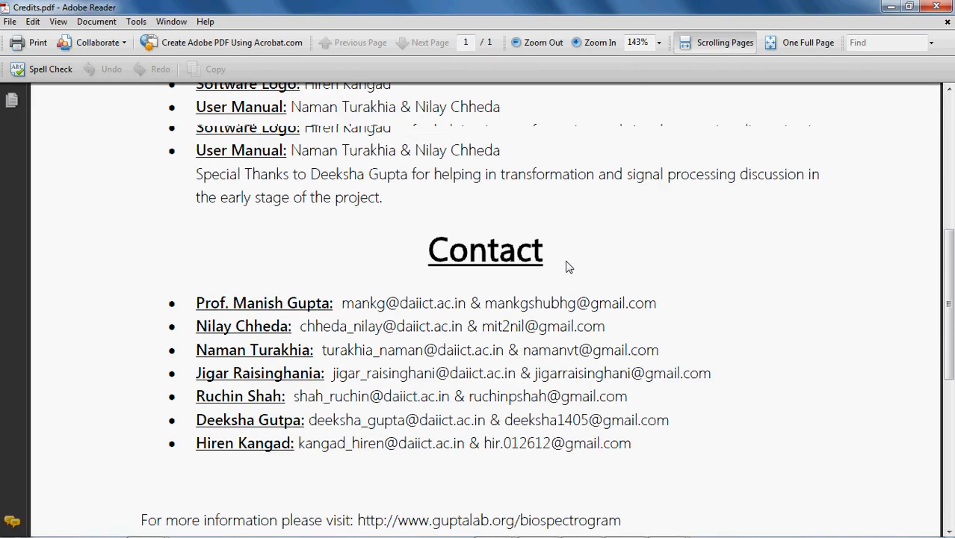
pyautogui.scroll(5, 565, 267)
pyautogui.click(936, 7)
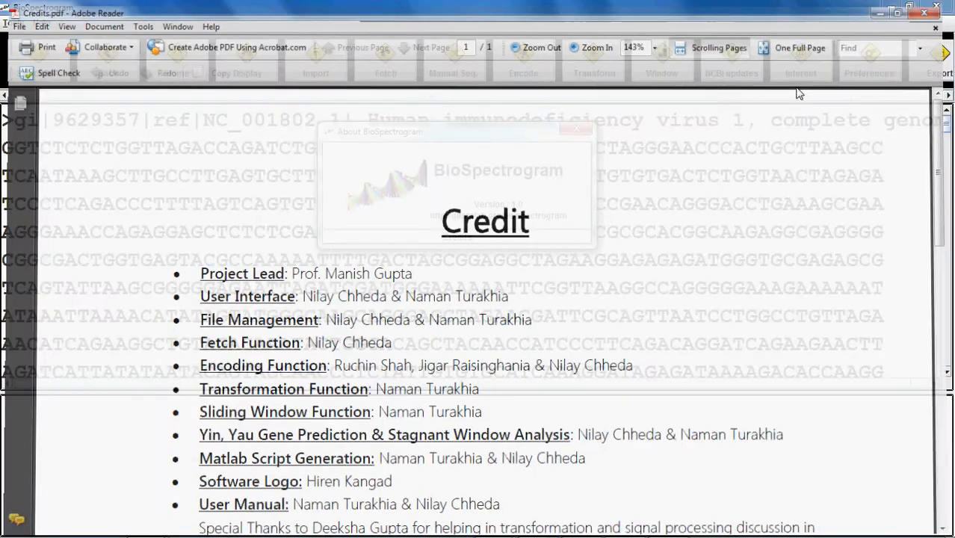
pyautogui.click(574, 132)
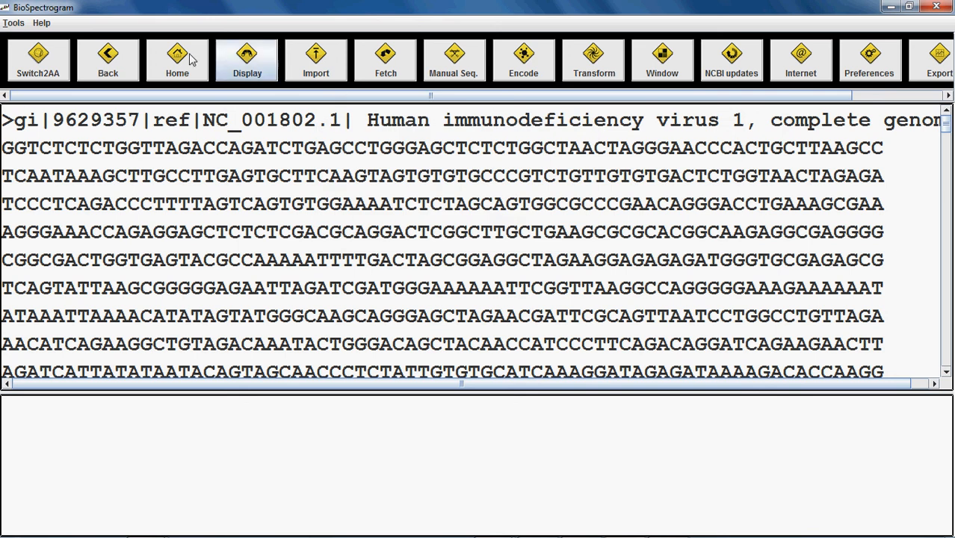